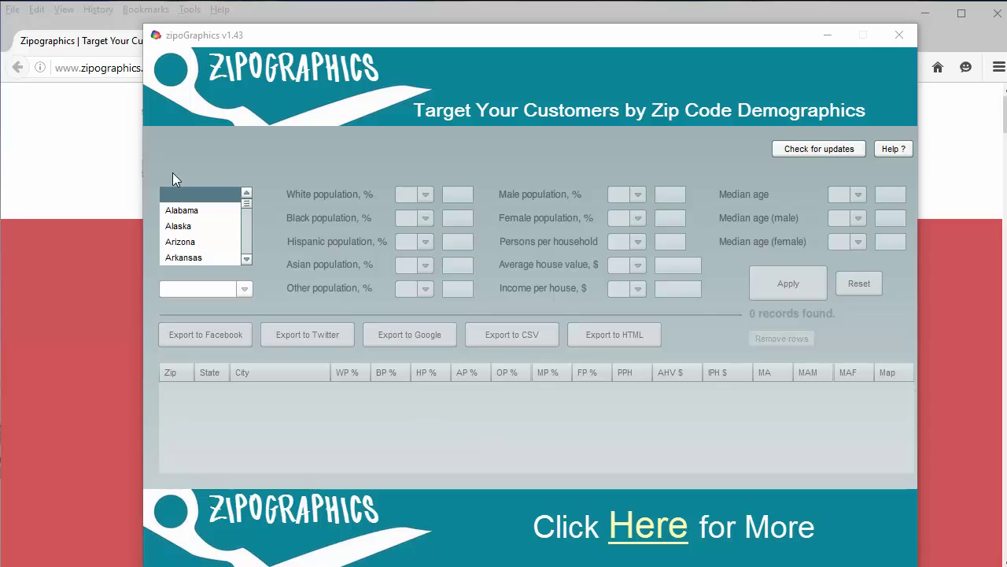
- Select California in the state list
{"action": "left_click", "coordinate": [199, 217]}
{"action": "left_click", "coordinate": [246, 259]}
{"action": "left_click_drag", "start_coordinate": [247, 263], "coordinate": [248, 257]}
{"action": "left_click", "coordinate": [196, 209]}
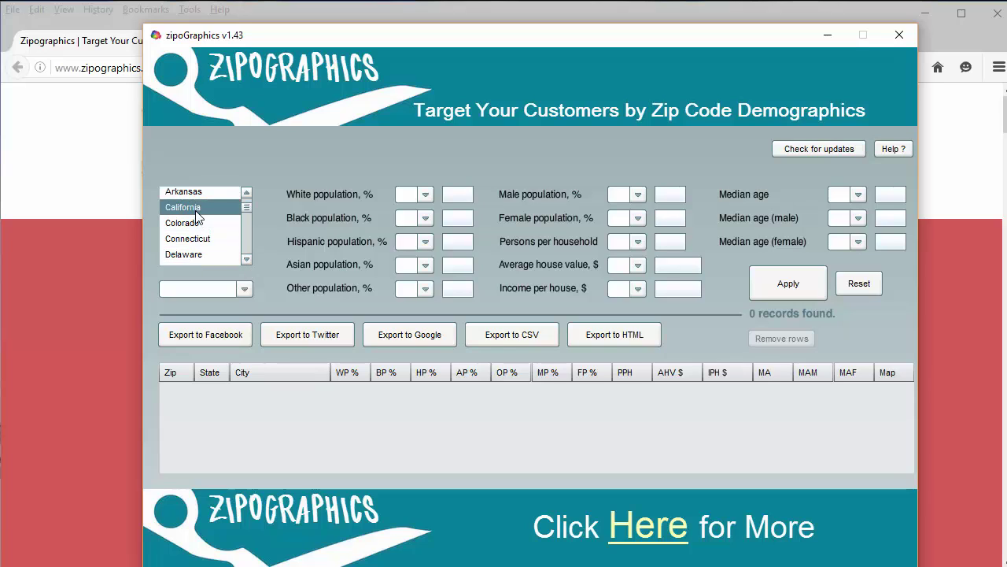
- Choose BELMONT as the California city and reset all the filters
{"action": "left_click", "coordinate": [245, 290]}
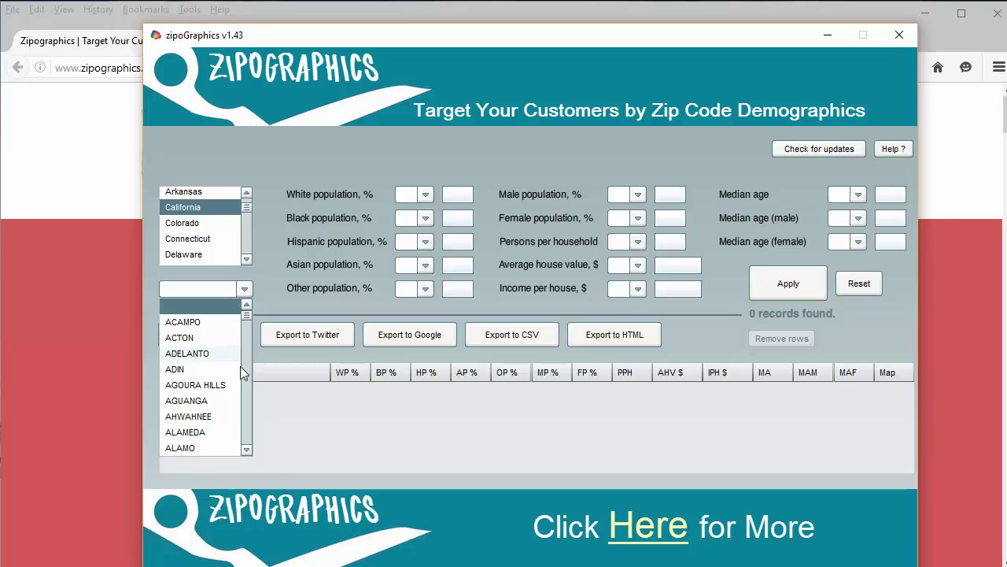
{"action": "scroll", "coordinate": [245, 426], "scroll_direction": "down", "scroll_amount": 12}
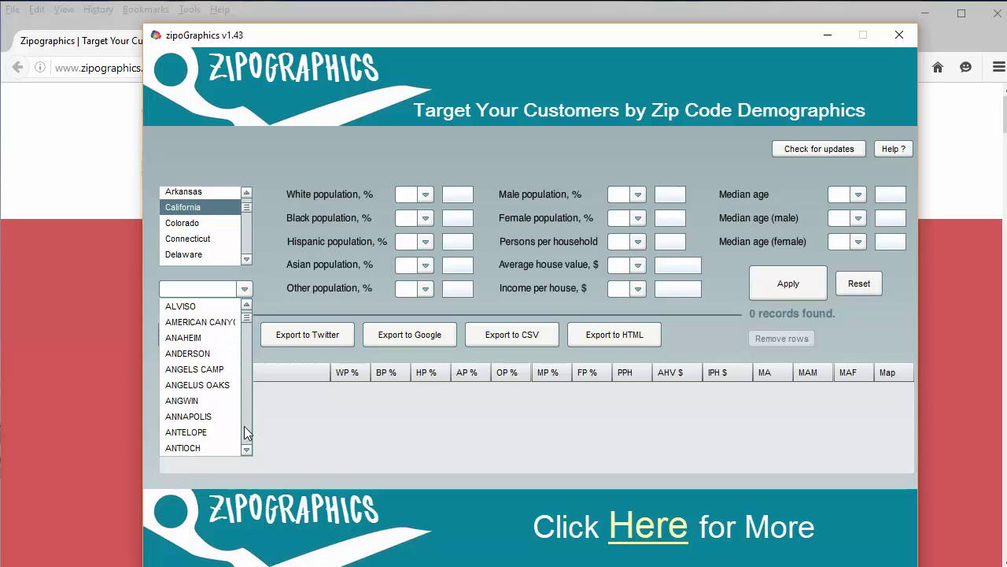
{"action": "scroll", "coordinate": [244, 426], "scroll_direction": "down", "scroll_amount": 3}
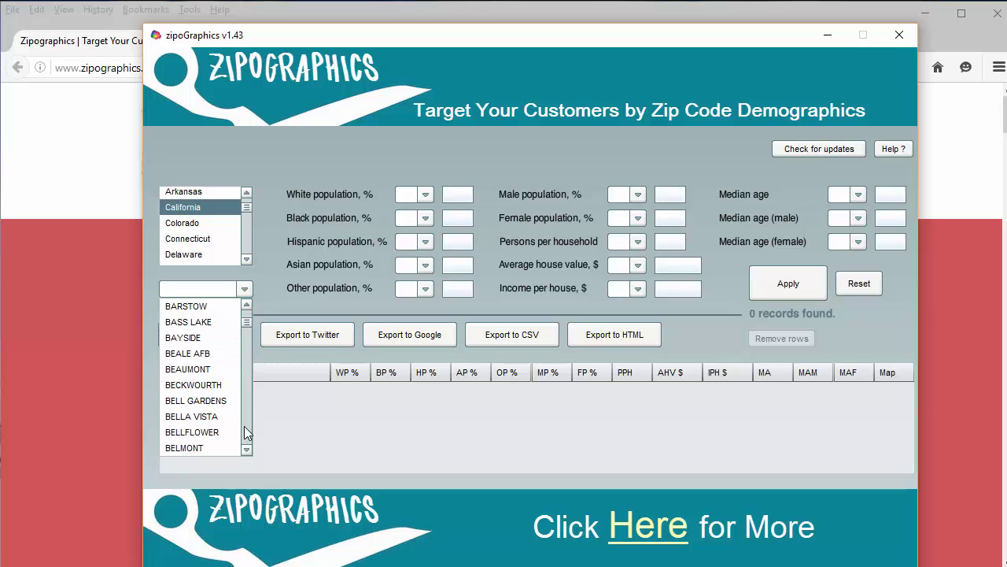
{"action": "left_click", "coordinate": [203, 448]}
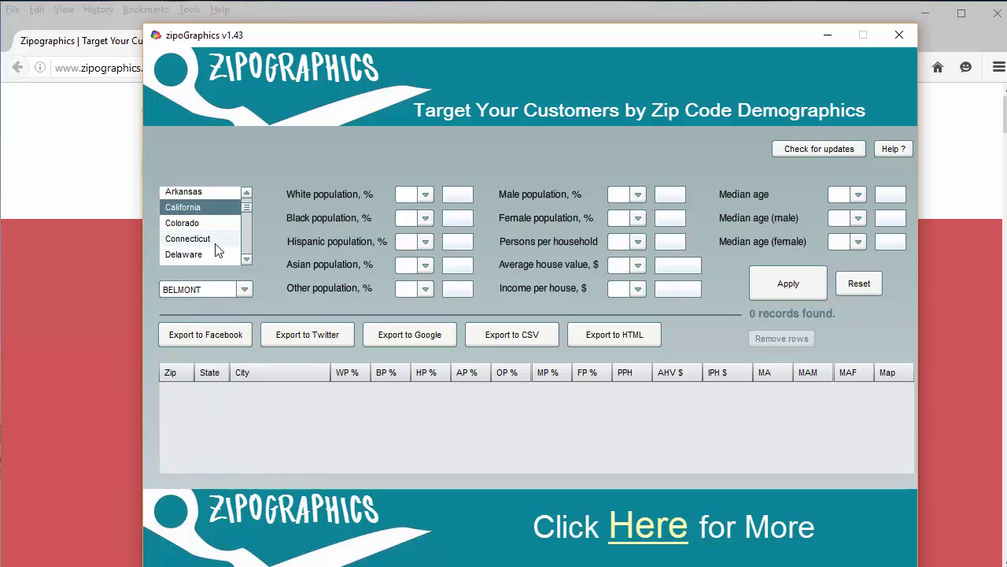
{"action": "left_click", "coordinate": [859, 285]}
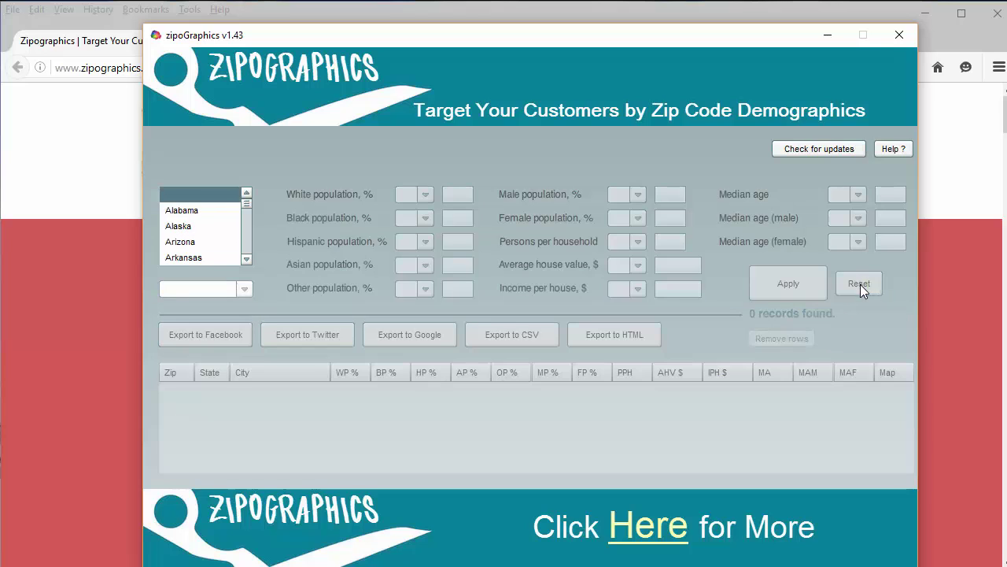
- Select every state from Alabama through Wyoming and exclude Wisconsin from the selection
{"action": "left_click", "coordinate": [198, 214]}
{"action": "key", "text": "Down"}
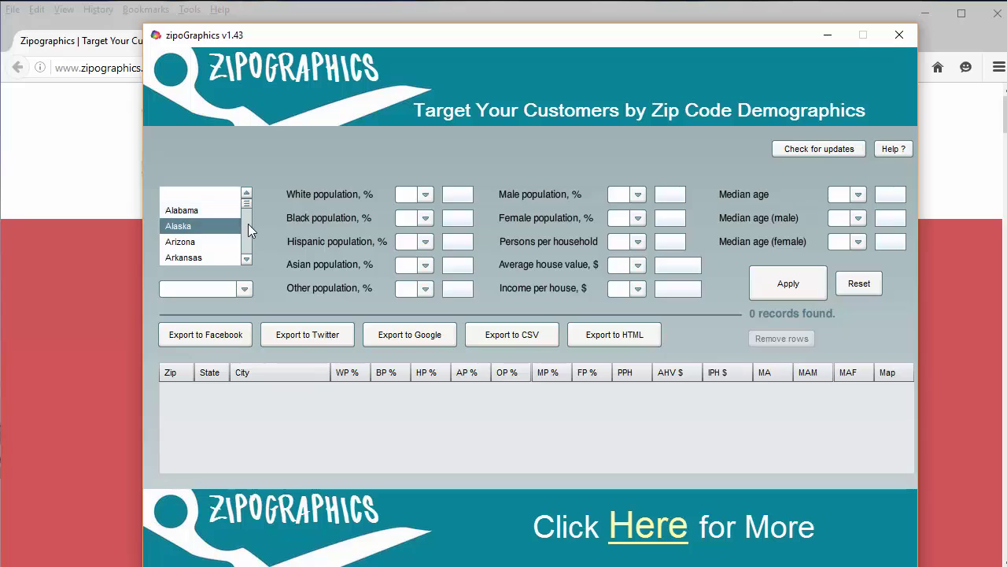
{"action": "left_click", "coordinate": [235, 214]}
{"action": "left_click_drag", "start_coordinate": [247, 204], "coordinate": [250, 258]}
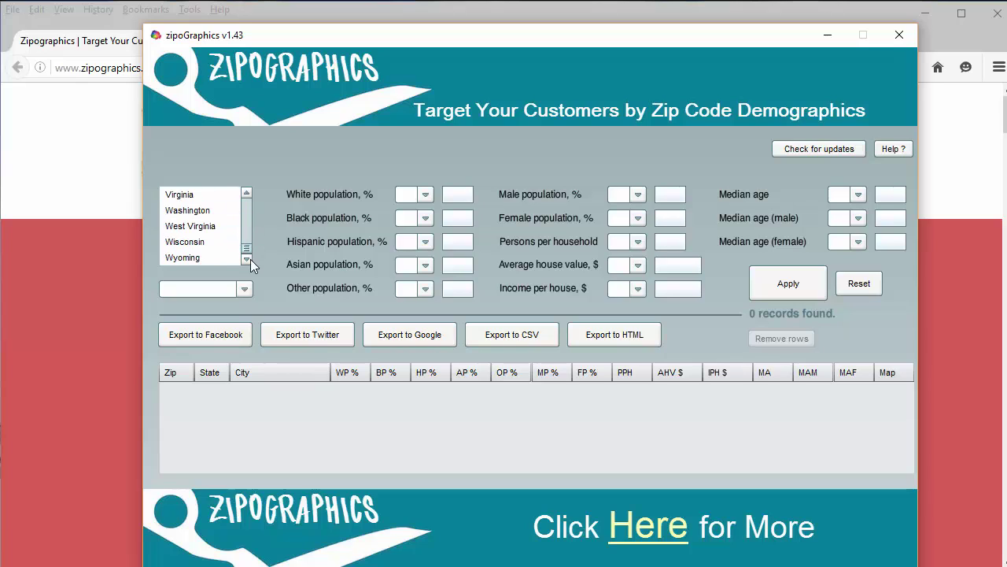
{"action": "left_click", "coordinate": [204, 262], "text": "shift"}
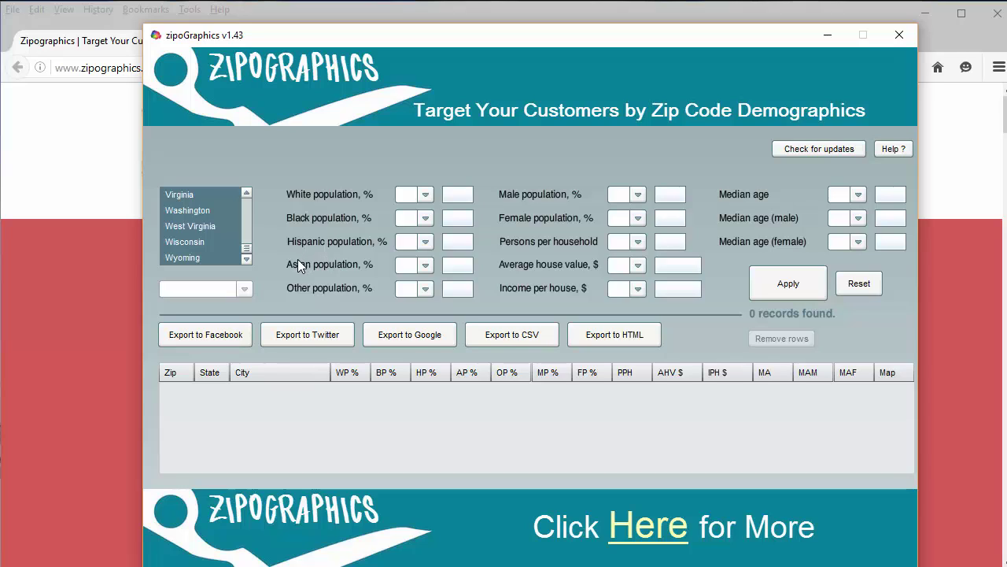
{"action": "left_click", "coordinate": [191, 242]}
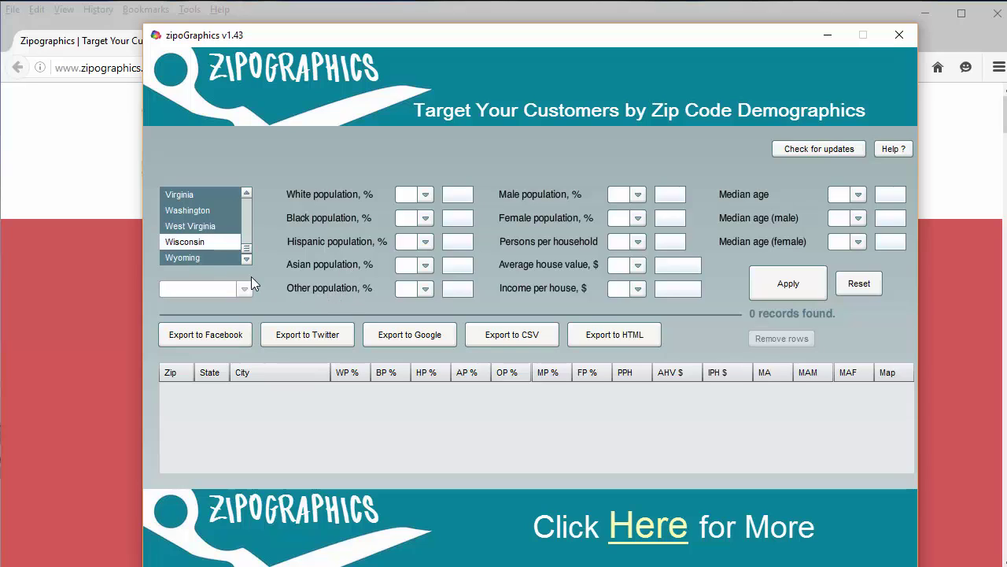
- Replace the state selection with only West Virginia, Wyoming and Oregon
{"action": "left_click", "coordinate": [223, 226]}
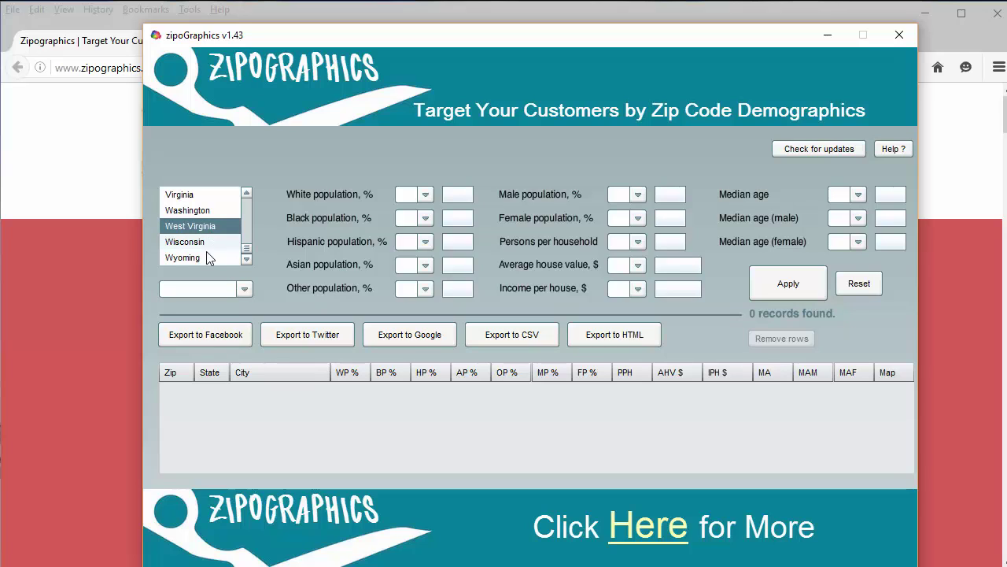
{"action": "left_click", "coordinate": [197, 260], "text": "ctrl"}
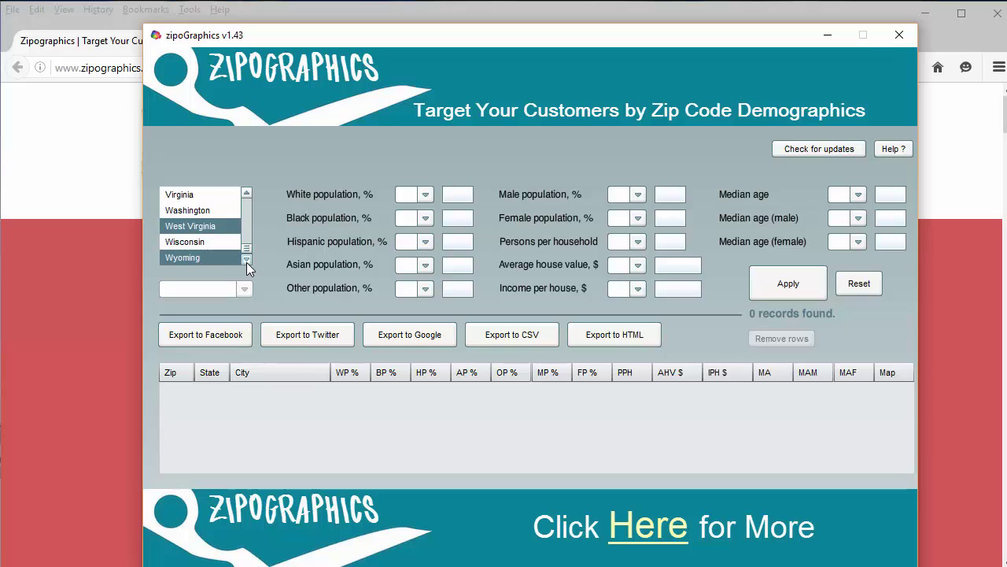
{"action": "left_click", "coordinate": [247, 214]}
{"action": "left_click", "coordinate": [246, 214]}
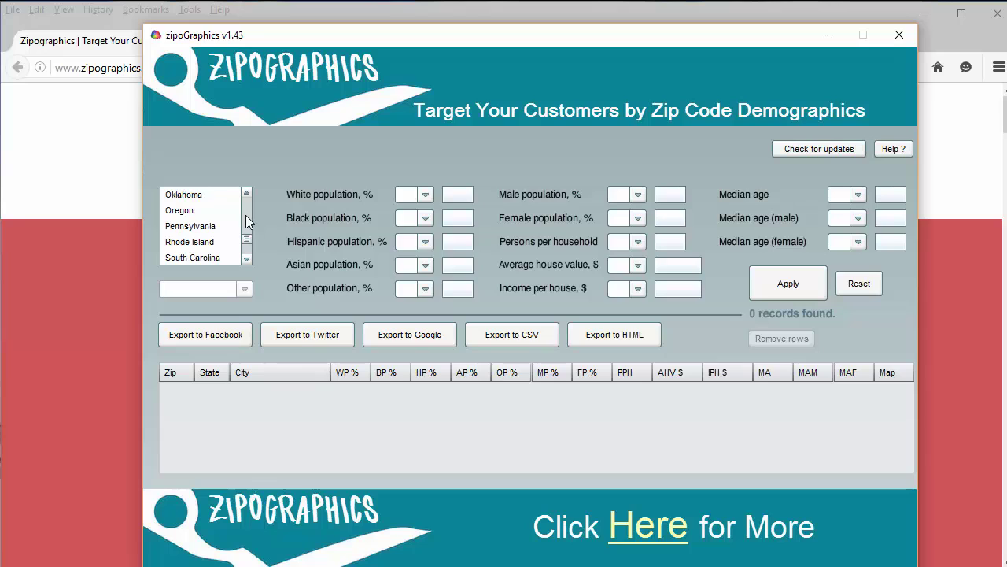
{"action": "left_click", "coordinate": [193, 214]}
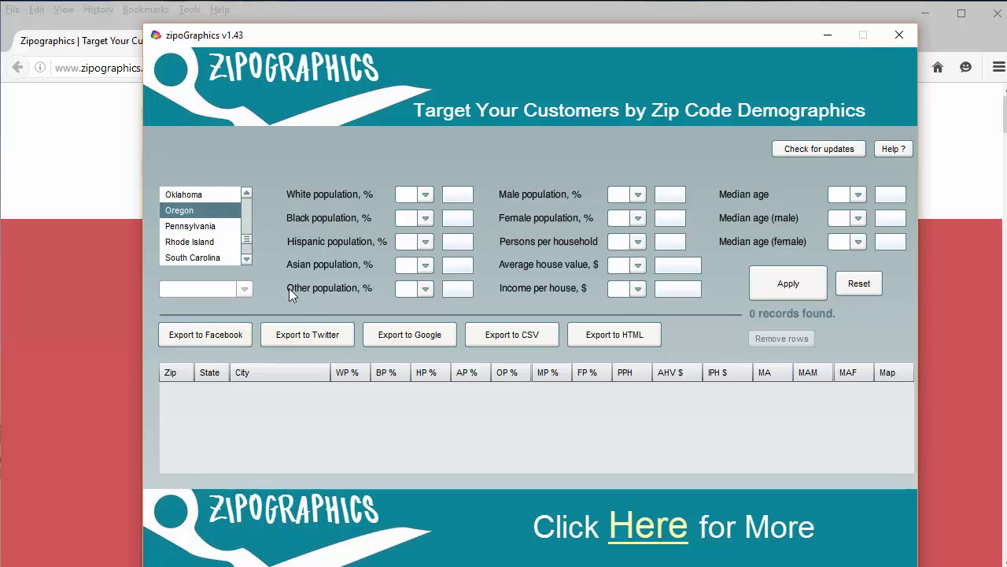
- Select the full range of states from Alabama through Wyoming
{"action": "left_click_drag", "start_coordinate": [249, 240], "coordinate": [250, 259]}
{"action": "left_click", "coordinate": [214, 211]}
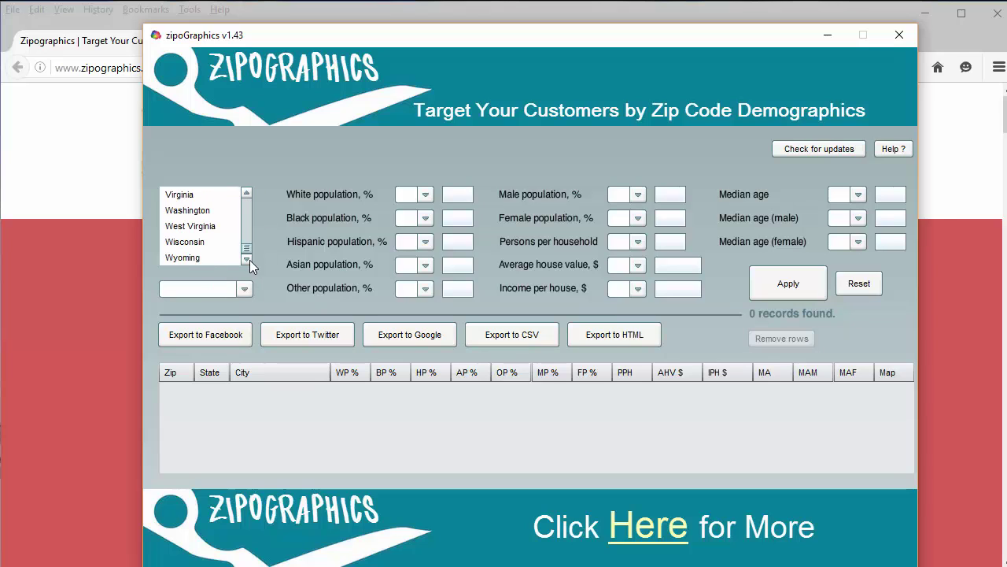
{"action": "left_click", "coordinate": [173, 257], "text": "shift"}
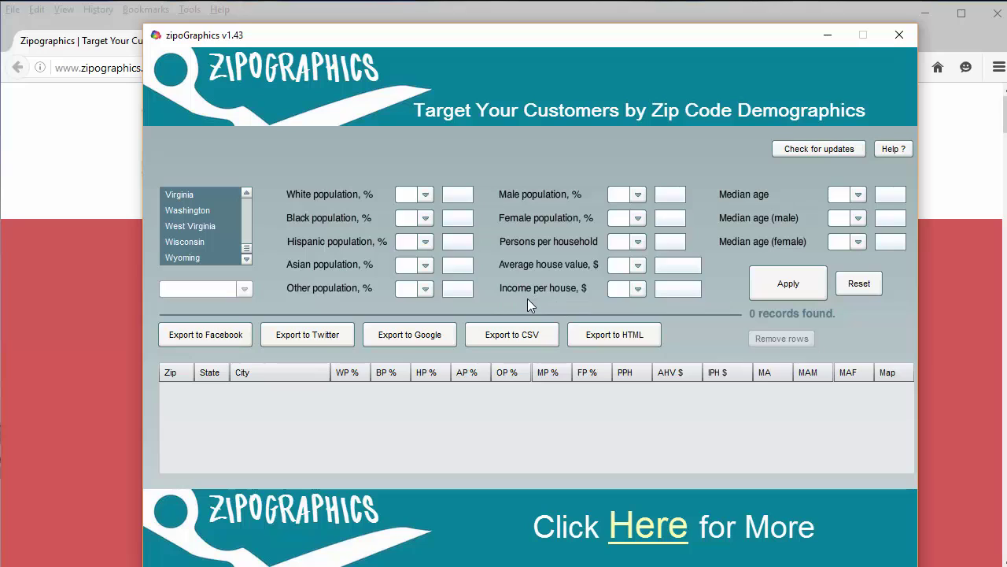
- Filter the zip codes to an income per house greater than 100000 and apply the filter
{"action": "left_click", "coordinate": [638, 289]}
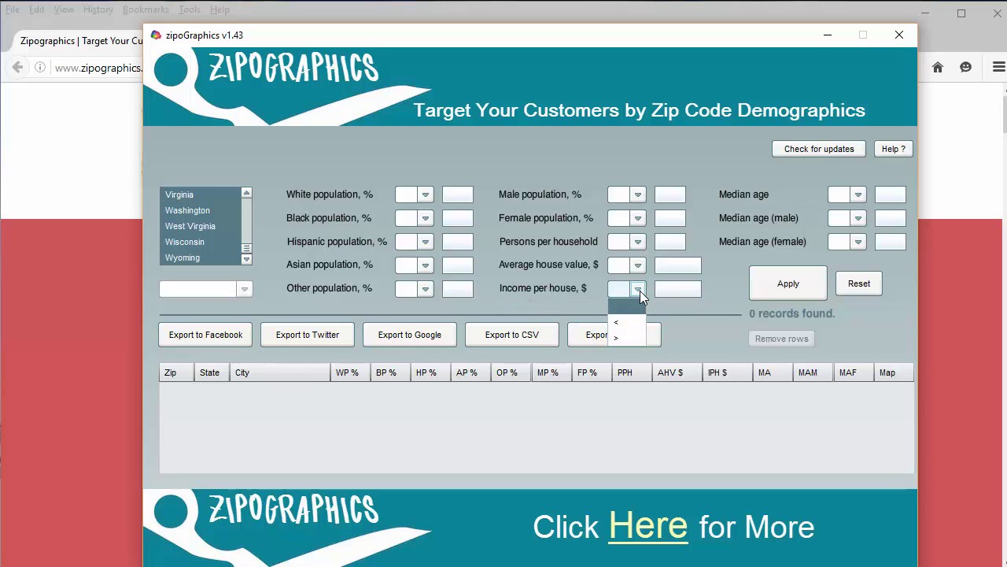
{"action": "left_click", "coordinate": [626, 339]}
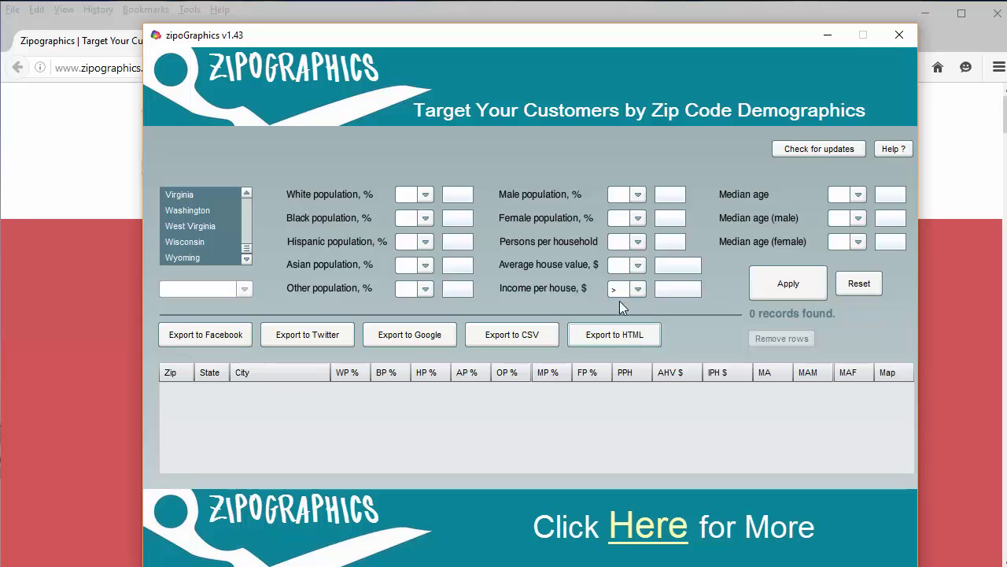
{"action": "left_click", "coordinate": [695, 291]}
{"action": "type", "text": "100000"}
{"action": "left_click", "coordinate": [776, 291]}
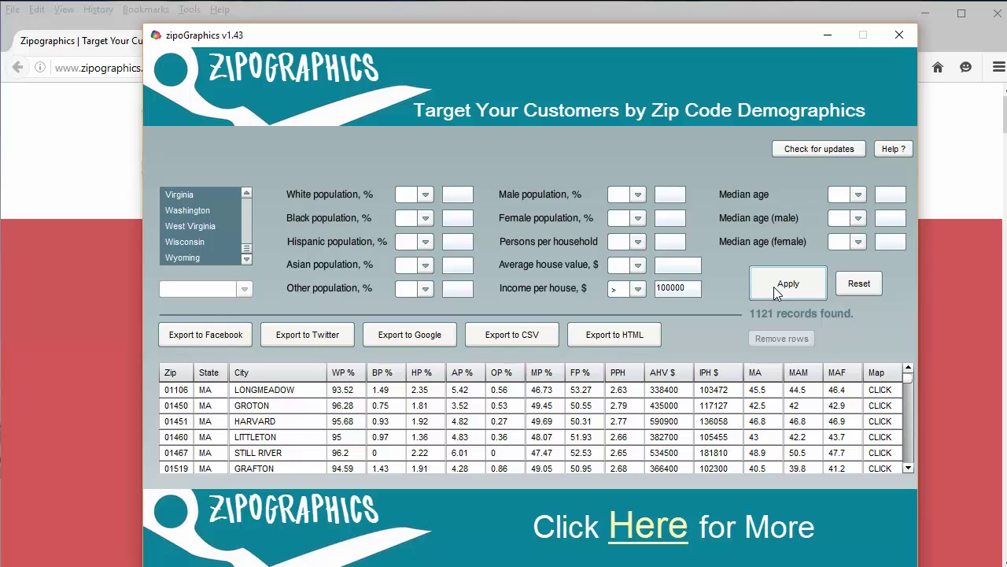
- Add a median age filter of greater than 50 and apply it to the zip code results
{"action": "left_click", "coordinate": [859, 197]}
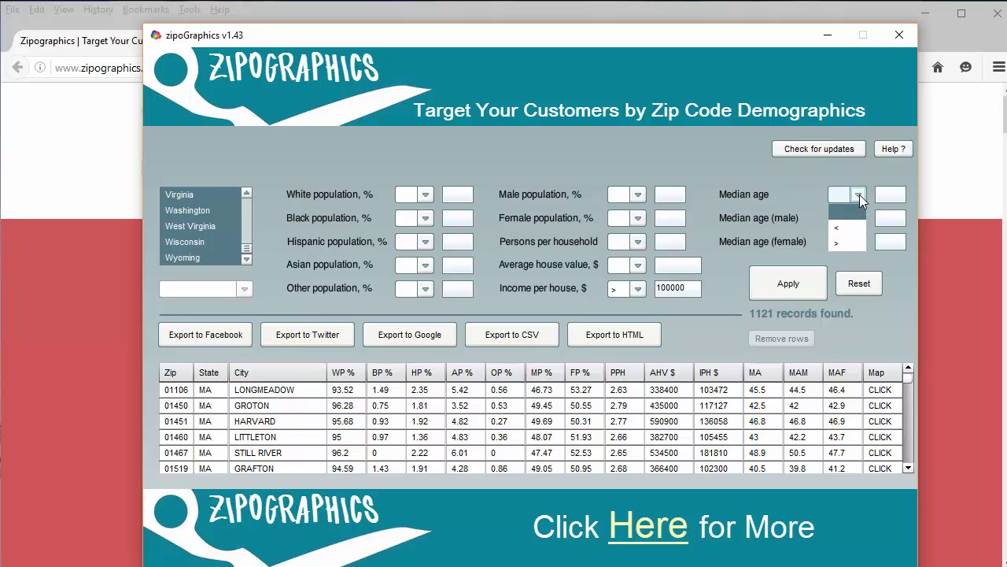
{"action": "left_click", "coordinate": [844, 245]}
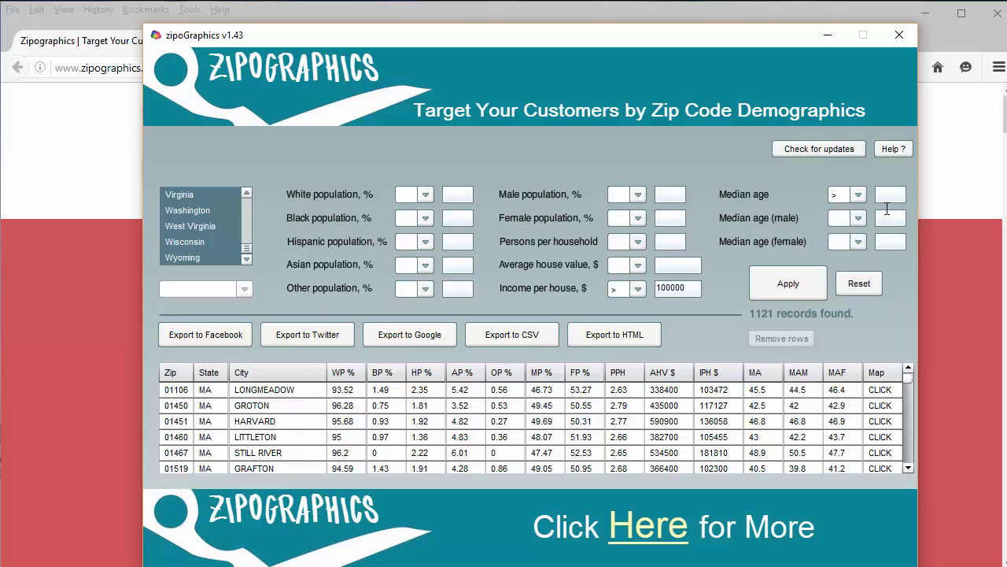
{"action": "left_click", "coordinate": [898, 196]}
{"action": "type", "text": "50"}
{"action": "left_click", "coordinate": [788, 285]}
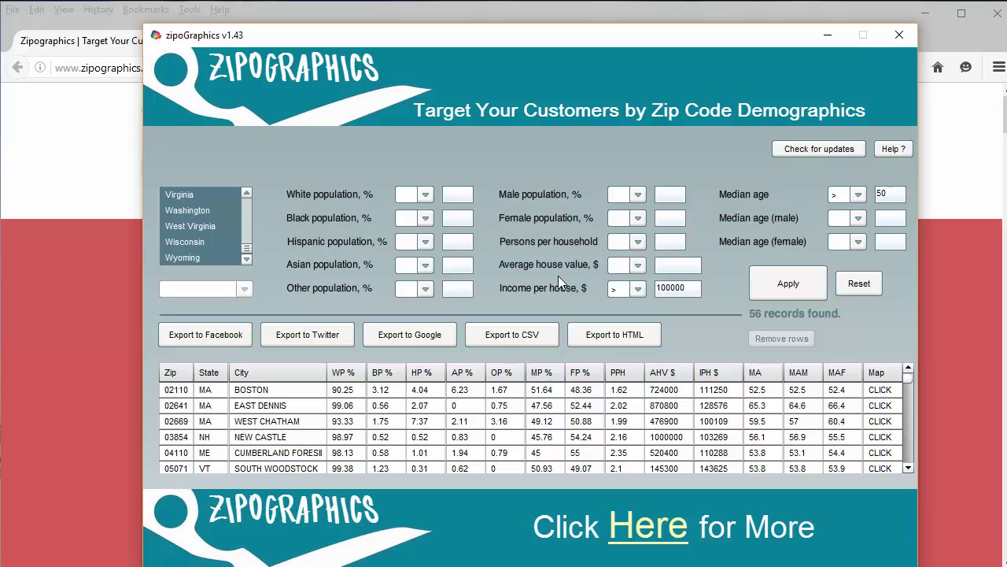
- Export the filtered zip codes for Facebook, saving zipoGraphics(facebook) 8.1.2016 06-25.txt in the Downloads folder
{"action": "left_click", "coordinate": [224, 339]}
{"action": "left_click", "coordinate": [230, 341]}
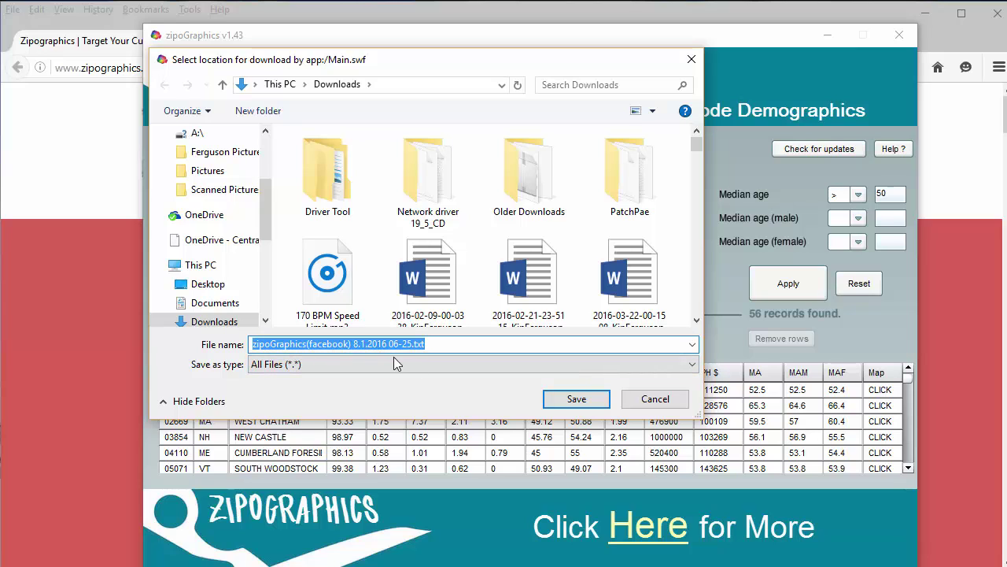
{"action": "left_click", "coordinate": [581, 398]}
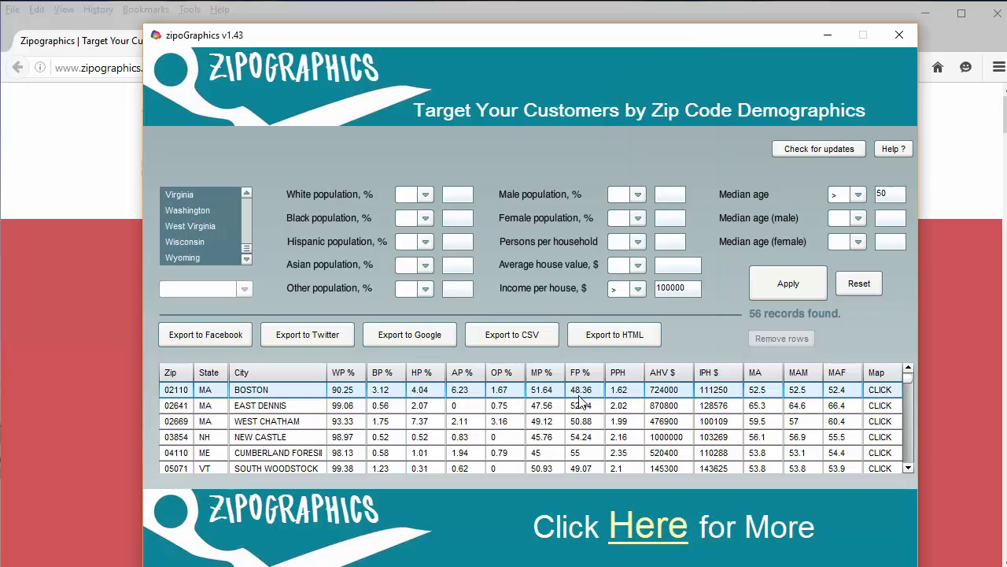
{"action": "left_click", "coordinate": [579, 403]}
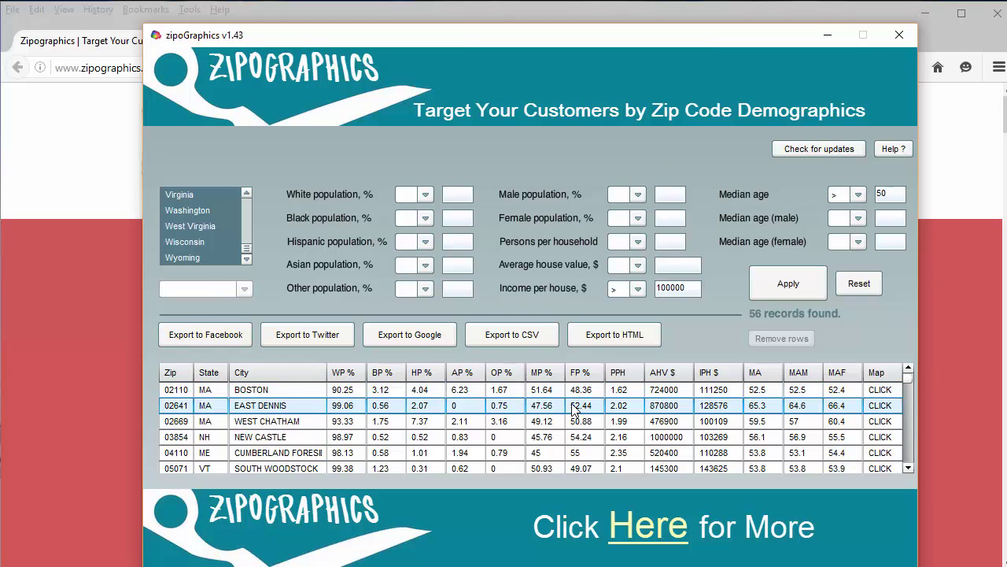
- Switch to the browser and bring up the audience settings of the Facebook Ads Manager ad set
{"action": "left_click", "coordinate": [461, 13]}
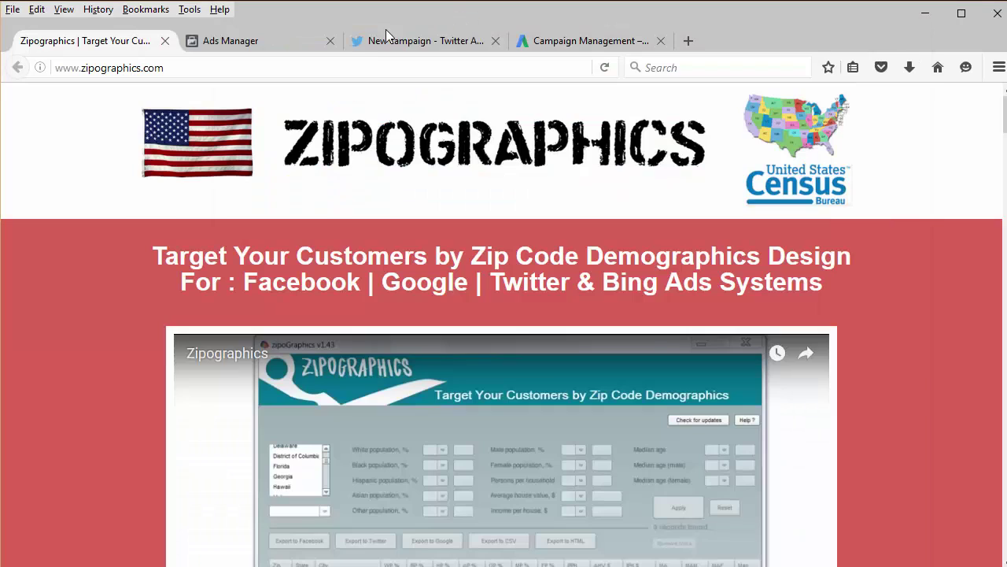
{"action": "left_click", "coordinate": [281, 42]}
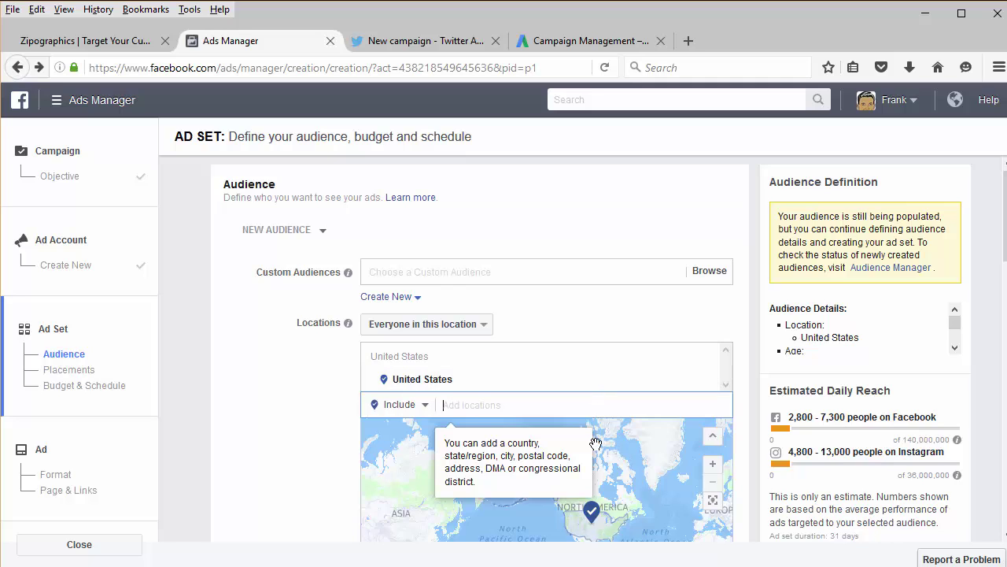
- Open the exported Facebook text file from Downloads in Notepad and copy its entire list of zip codes
{"action": "key", "text": "super+e"}
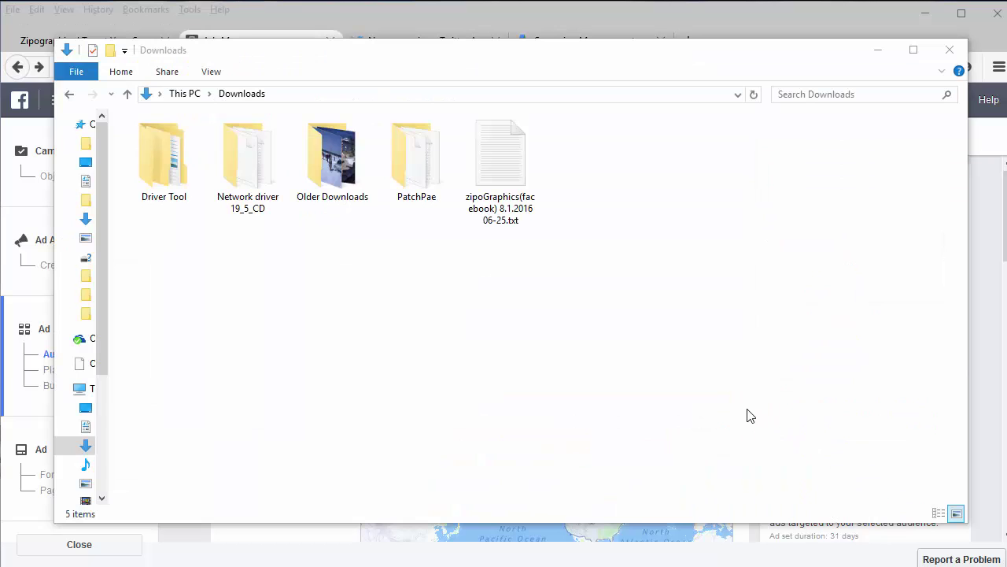
{"action": "double_click", "coordinate": [517, 181]}
{"action": "left_click_drag", "start_coordinate": [443, 123], "coordinate": [517, 65]}
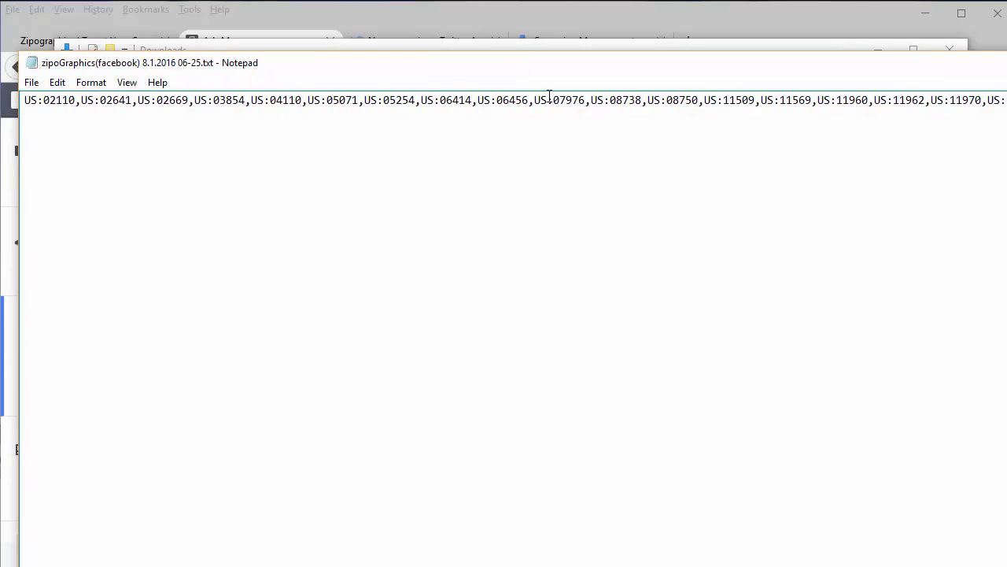
{"action": "key", "text": "ctrl+a"}
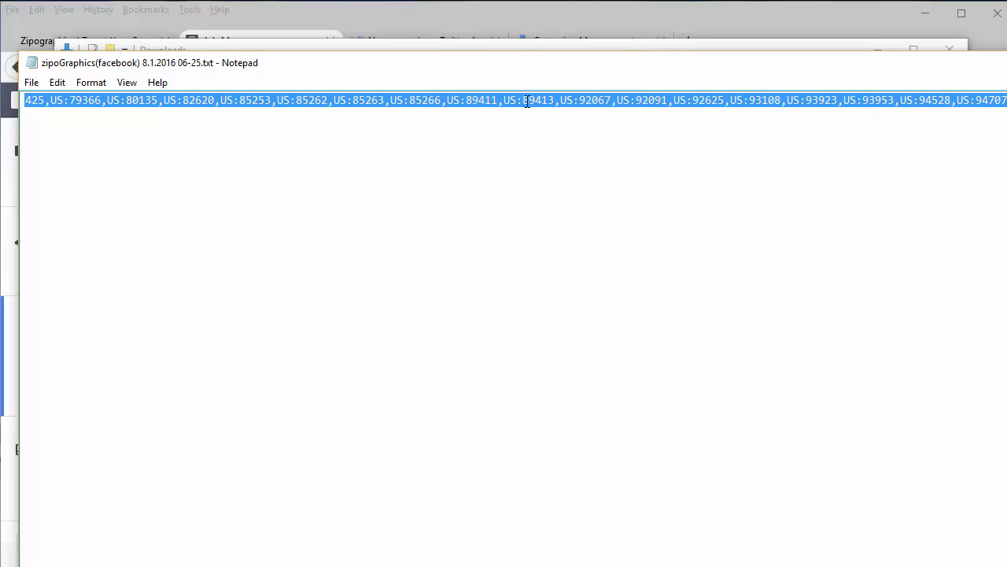
{"action": "right_click", "coordinate": [527, 100]}
{"action": "left_click", "coordinate": [591, 149]}
- Return to Ads Manager, paste the copied zip codes into the audience locations, and set the bulk location type to Postal code
{"action": "left_click", "coordinate": [391, 12]}
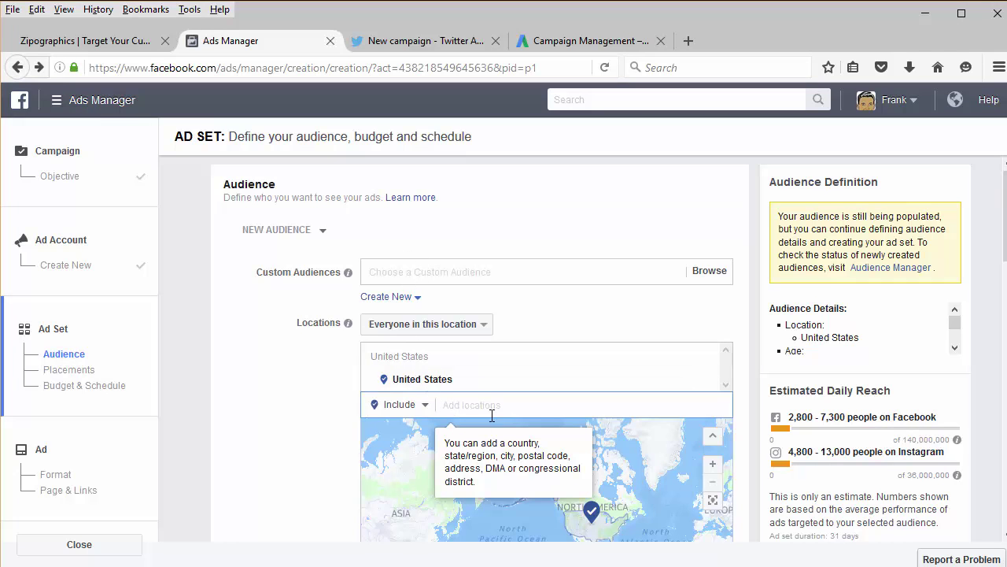
{"action": "right_click", "coordinate": [446, 404]}
{"action": "left_click", "coordinate": [508, 474]}
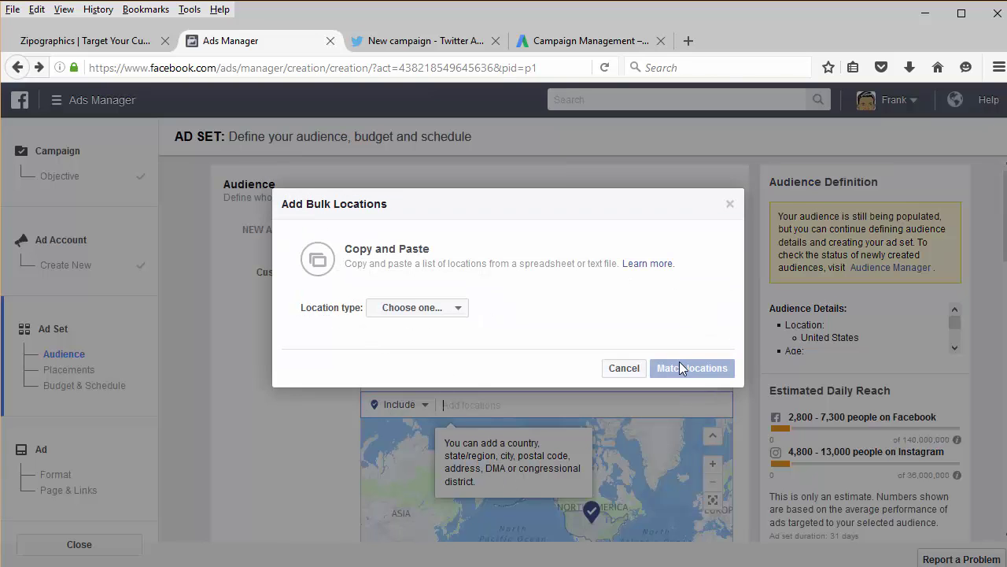
{"action": "left_click", "coordinate": [460, 311]}
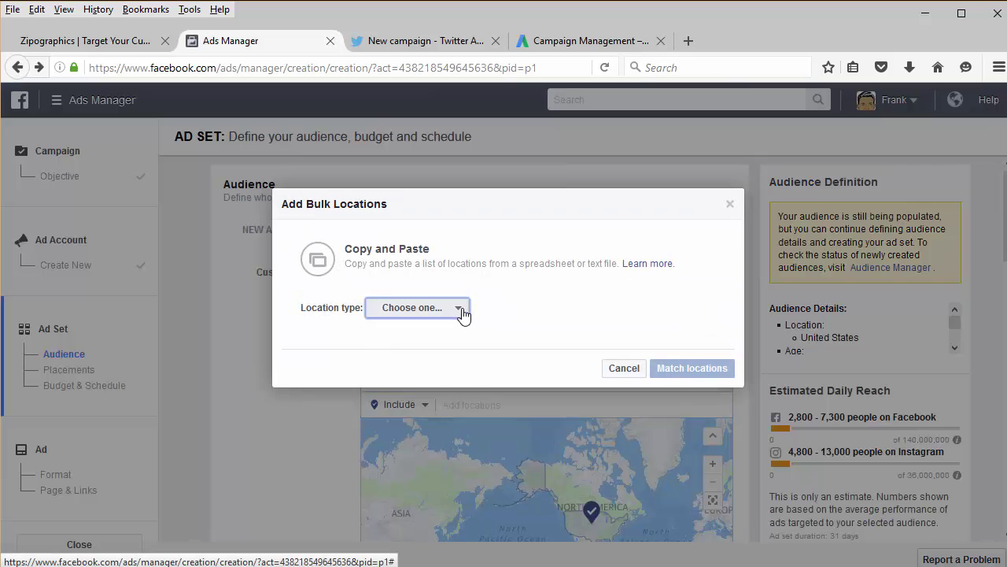
{"action": "left_click", "coordinate": [461, 311]}
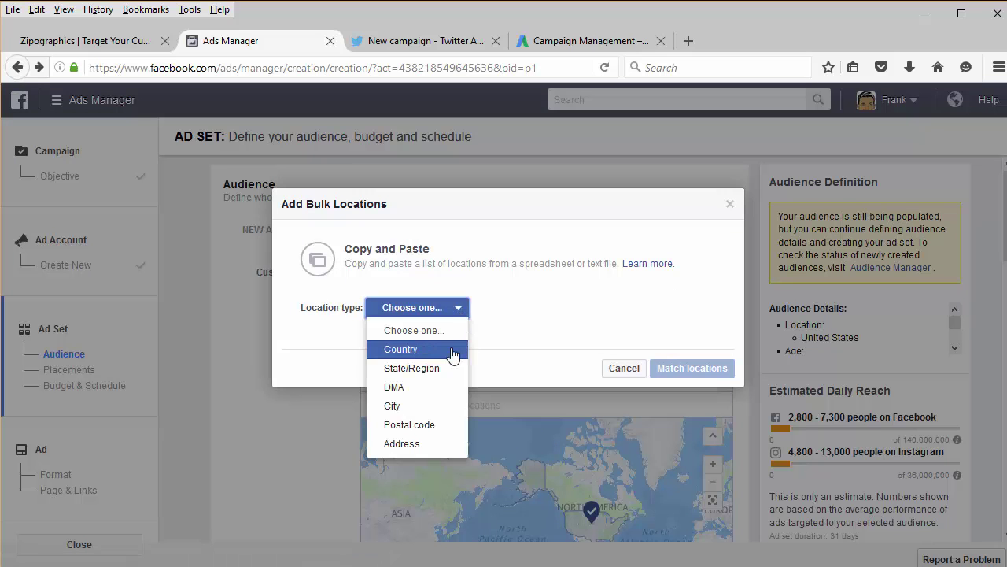
{"action": "left_click", "coordinate": [444, 425]}
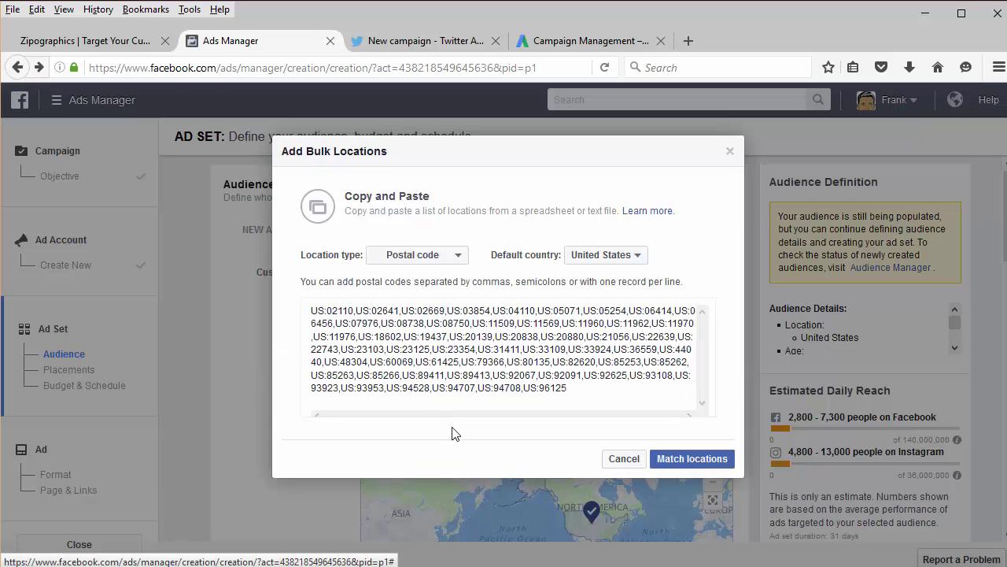
- Match the pasted postal codes and add all matched locations to the Facebook ad set's audience
{"action": "left_click", "coordinate": [685, 462]}
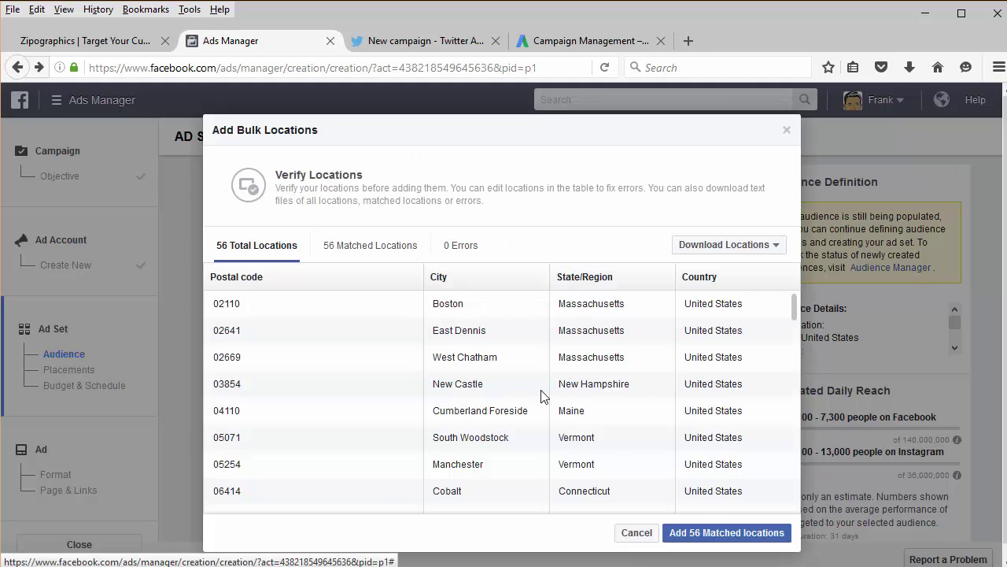
{"action": "left_click", "coordinate": [725, 533]}
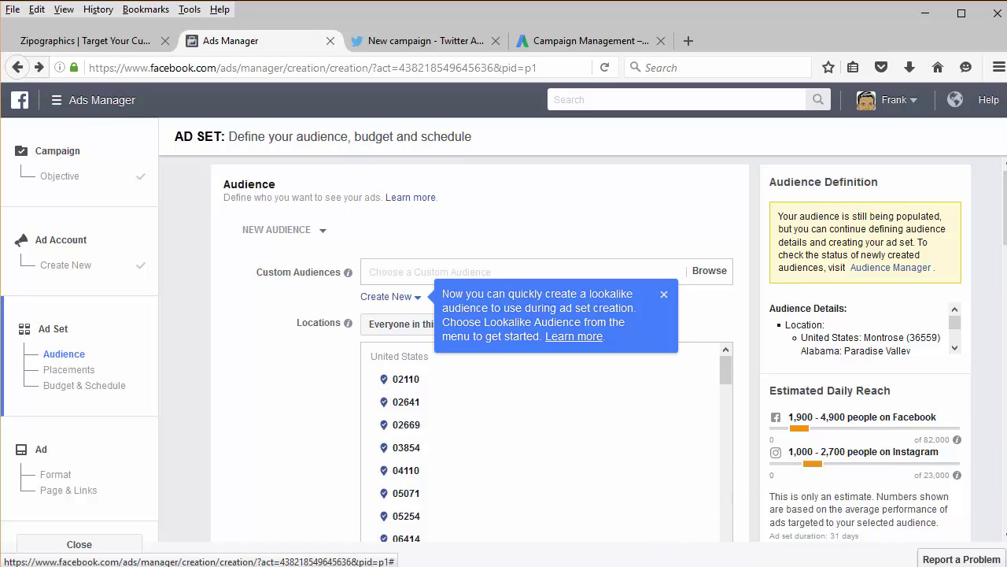
- Switch to zipoGraphics and export the filtered zip codes for Twitter, saving zipoGraphics(twitter) 8.1.2016 06-28.txt in the Downloads folder
{"action": "key", "text": "alt+Tab"}
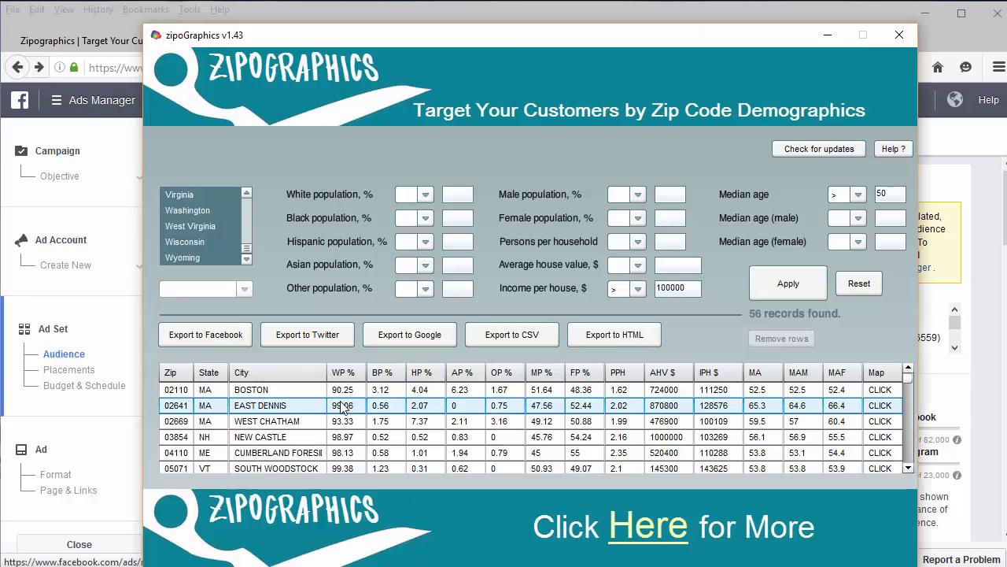
{"action": "left_click", "coordinate": [326, 337]}
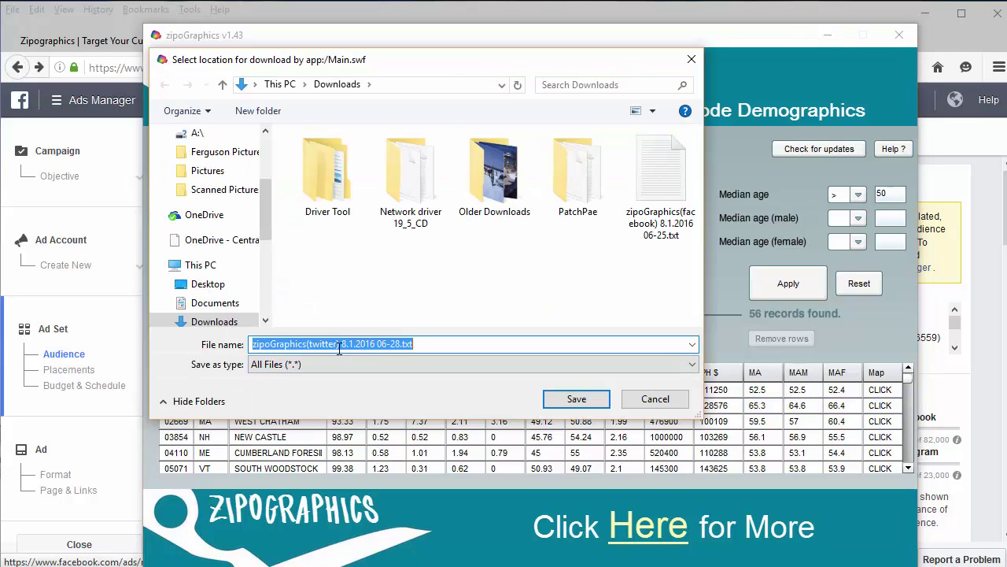
{"action": "left_click", "coordinate": [581, 400]}
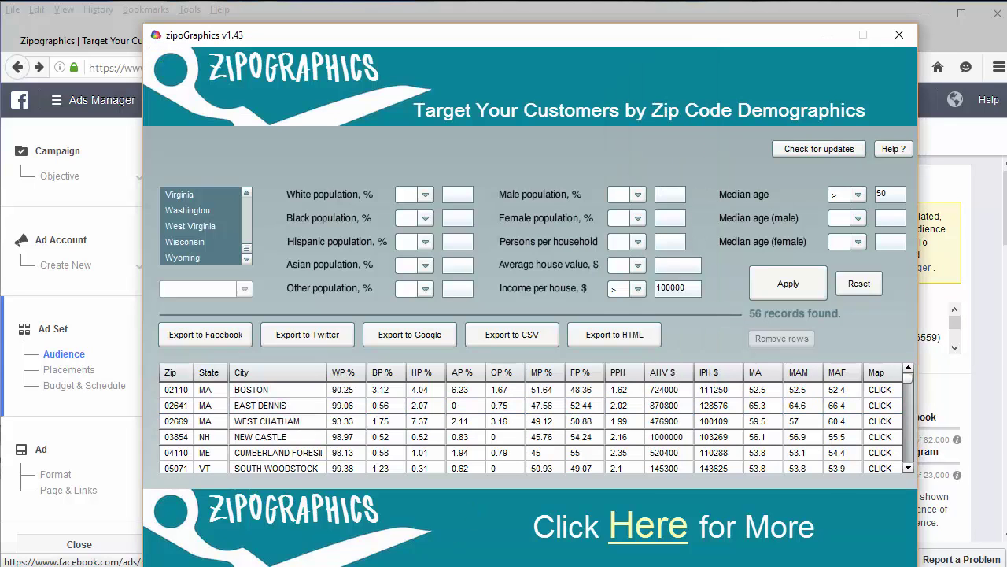
- Open the exported Twitter text file from Downloads in Notepad and copy its entire list of zip codes
{"action": "key", "text": "alt+Tab"}
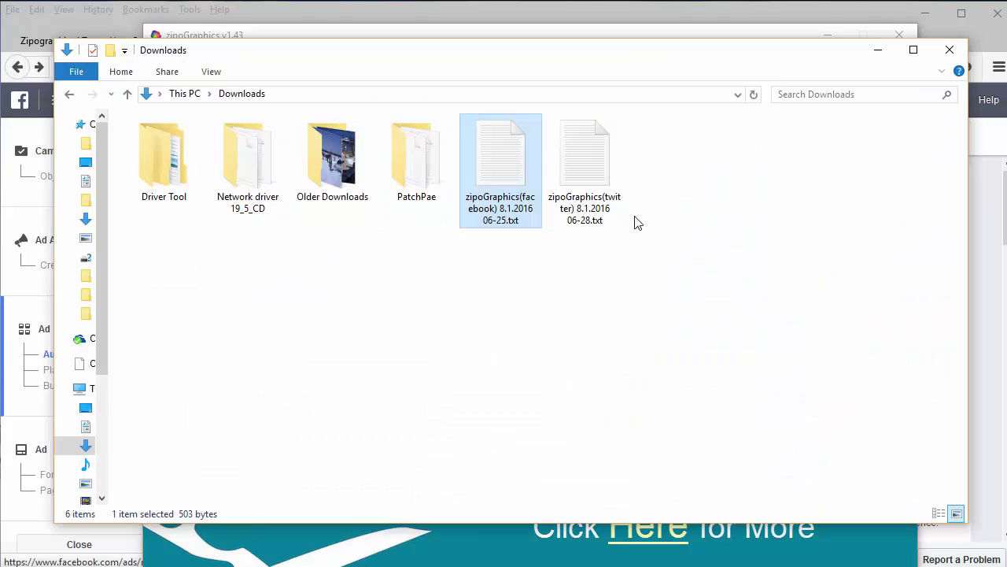
{"action": "double_click", "coordinate": [584, 170]}
{"action": "left_click_drag", "start_coordinate": [531, 120], "coordinate": [691, 45]}
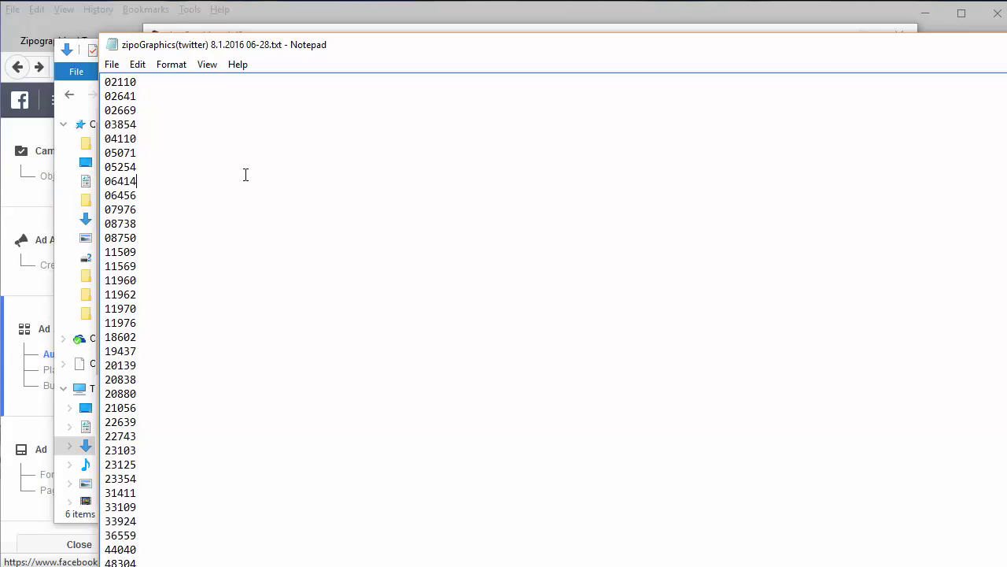
{"action": "key", "text": "ctrl+a"}
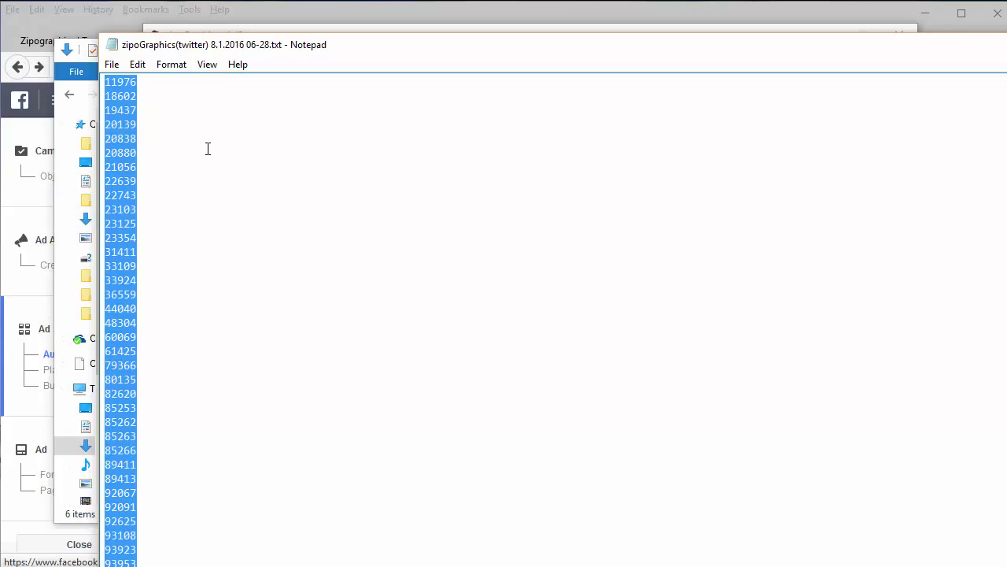
{"action": "right_click", "coordinate": [120, 167]}
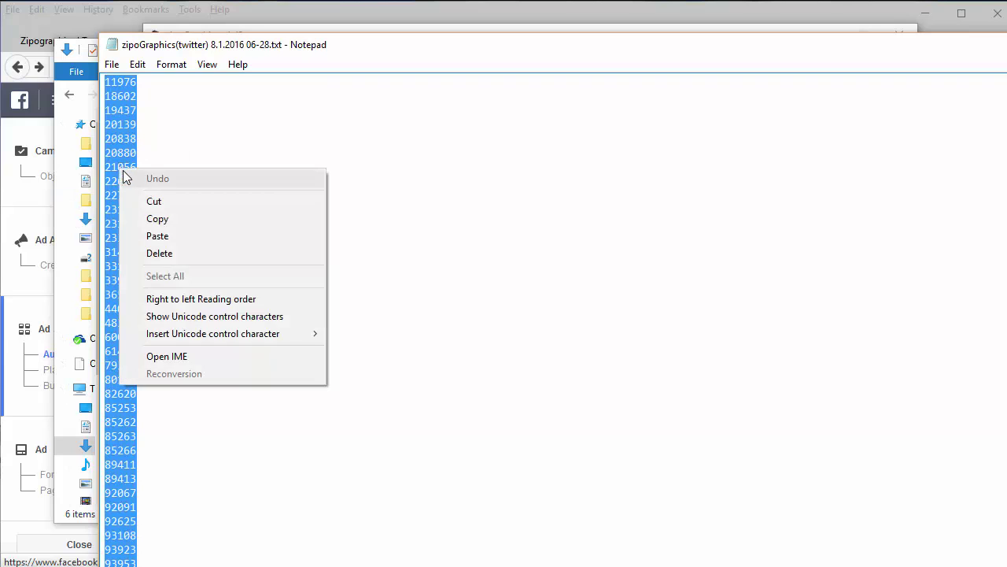
{"action": "left_click", "coordinate": [173, 220]}
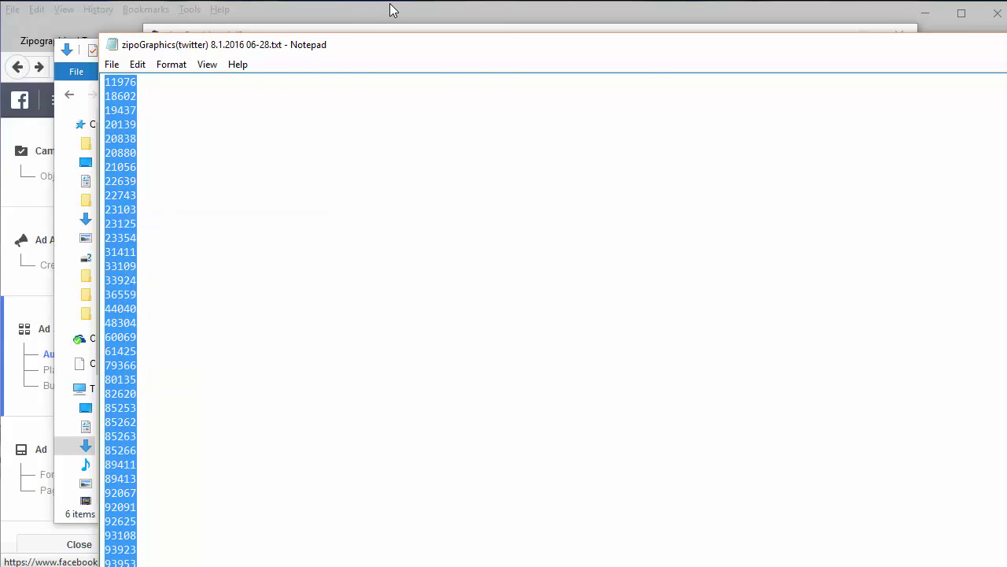
- Switch to the Twitter Ads campaign in the browser and paste the copied zip codes into the audience's multiple-location import
{"action": "left_click", "coordinate": [389, 6]}
{"action": "left_click", "coordinate": [429, 43]}
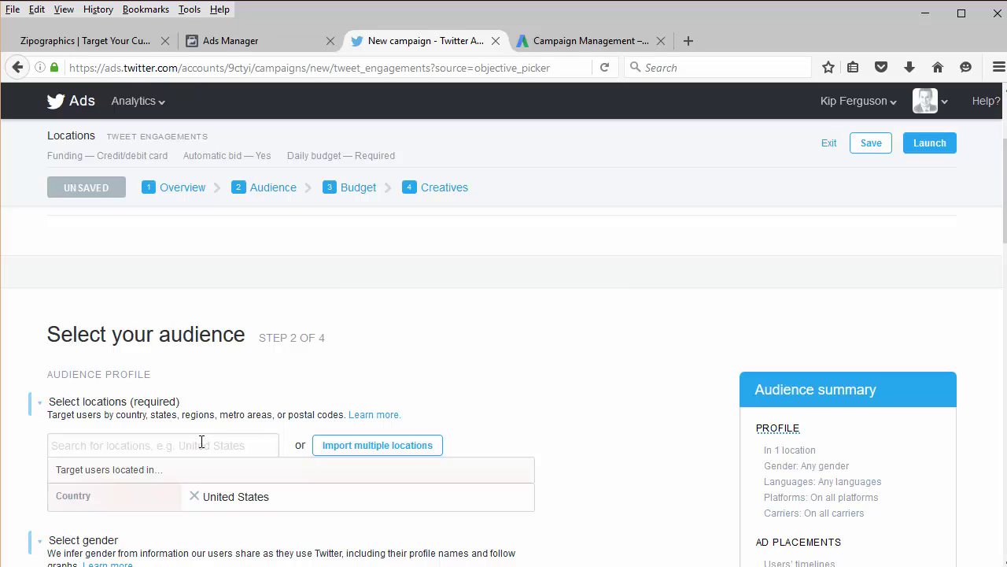
{"action": "left_click", "coordinate": [389, 455]}
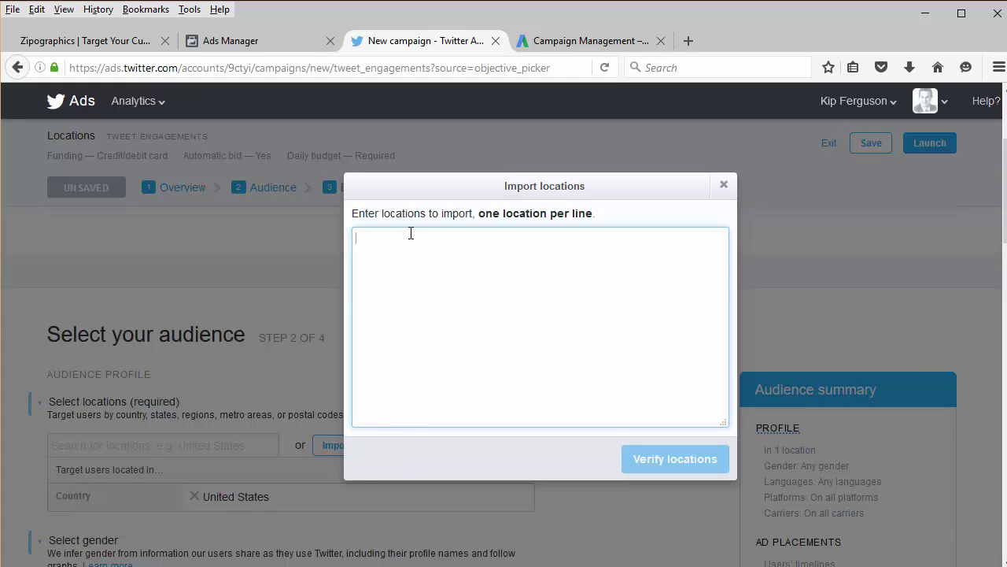
{"action": "right_click", "coordinate": [385, 244]}
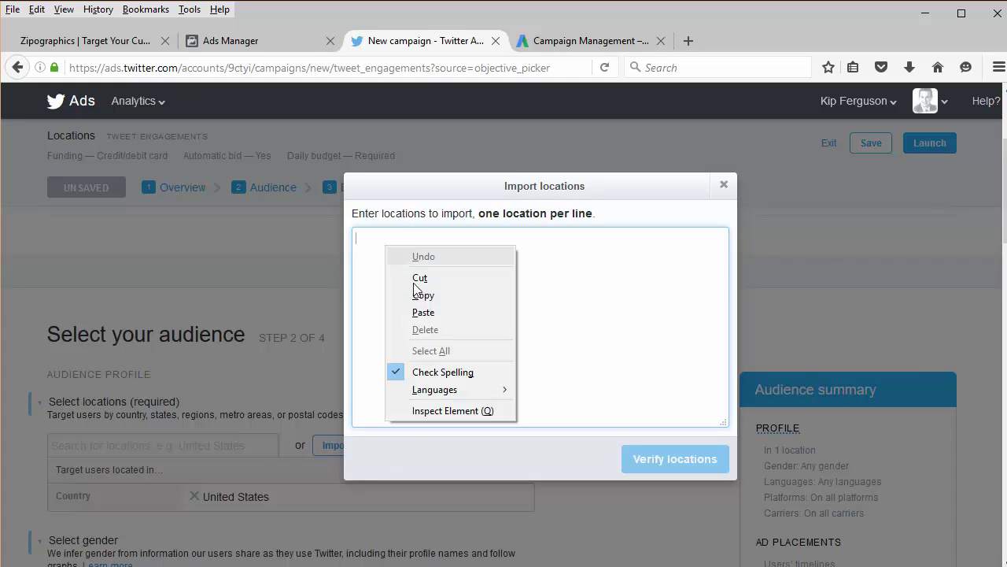
{"action": "left_click", "coordinate": [437, 316]}
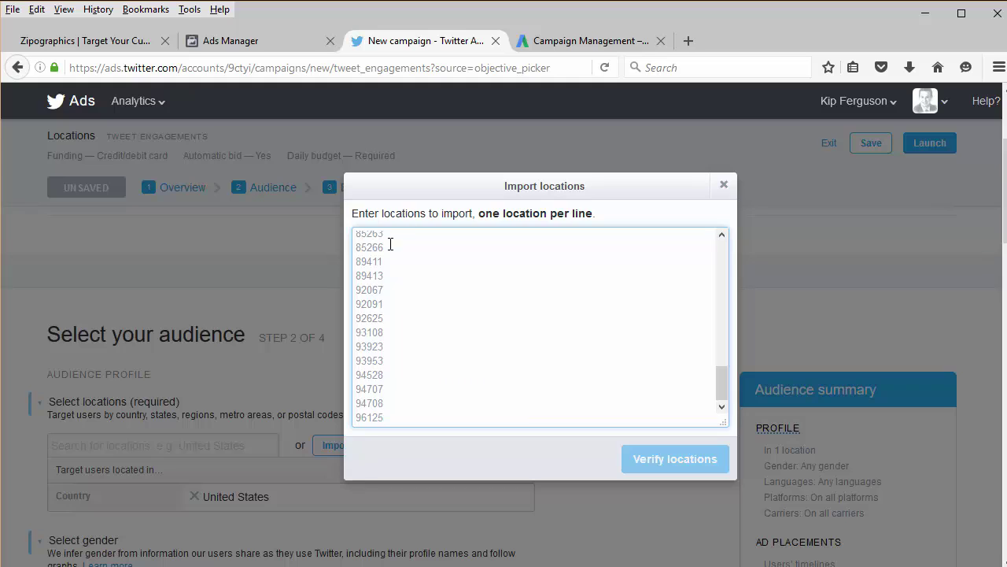
- Review the pasted zip codes, verify them, and add the matched locations to the Twitter campaign audience
{"action": "left_click_drag", "start_coordinate": [730, 387], "coordinate": [701, 219]}
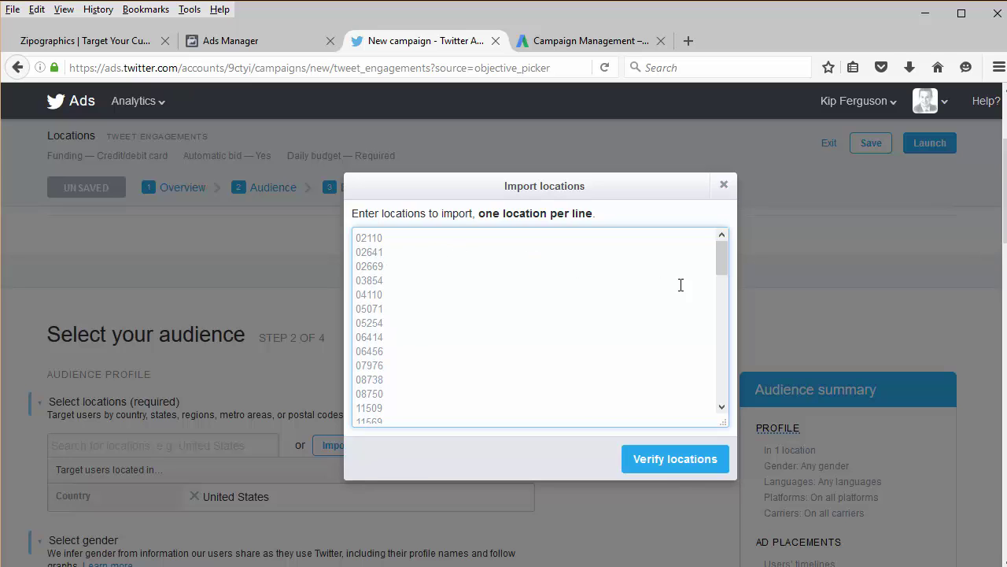
{"action": "left_click", "coordinate": [676, 464]}
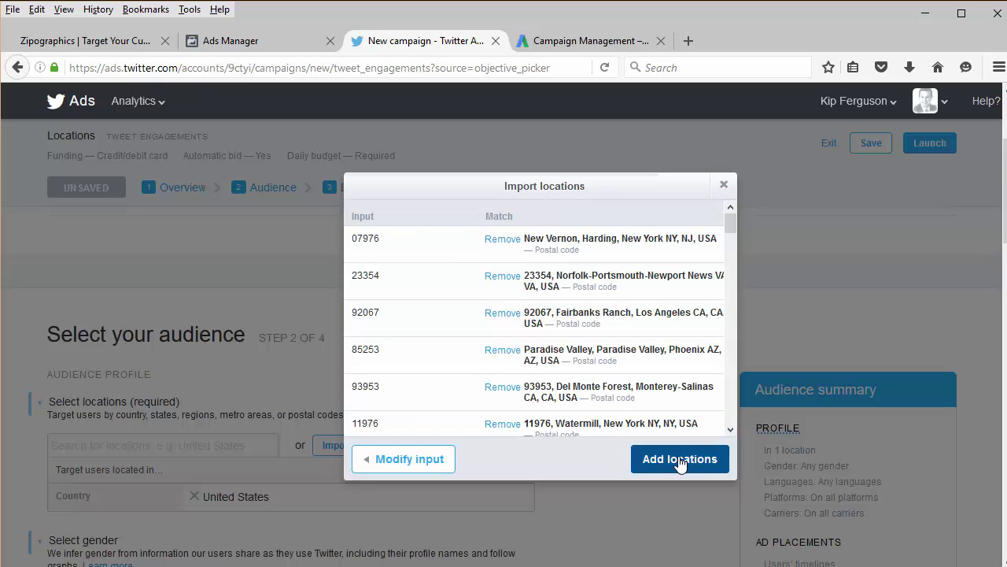
{"action": "left_click", "coordinate": [673, 465]}
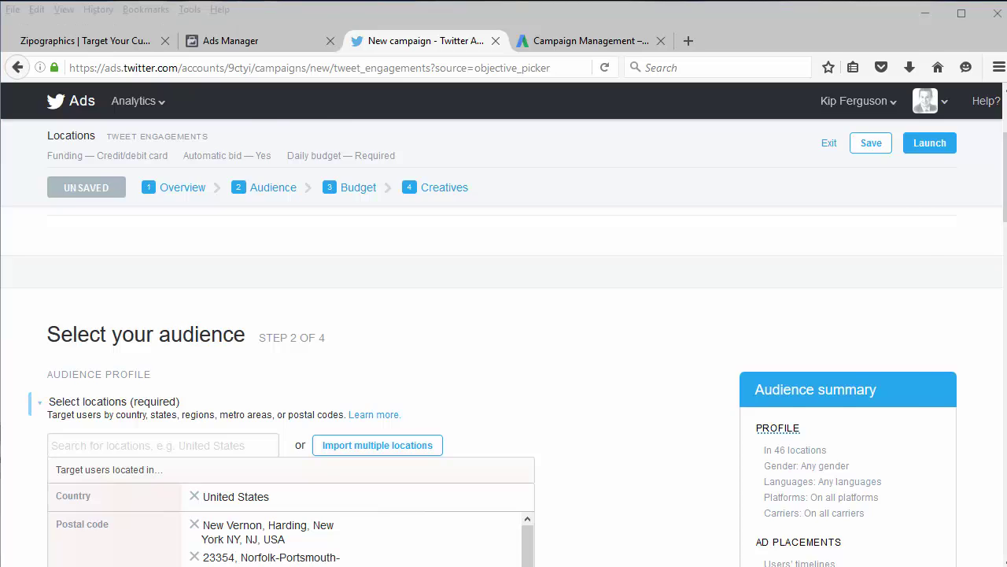
- Return to zipoGraphics and export the filtered zip codes for Google, saving zipoGraphics(google) 8.1.2016 06-29.txt in the Downloads folder
{"action": "key", "text": "alt+Tab"}
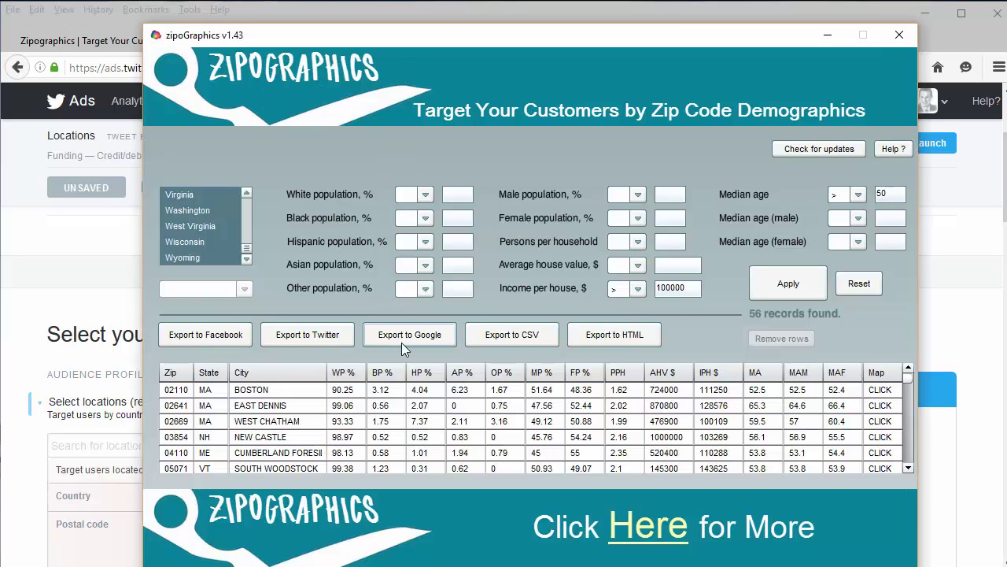
{"action": "left_click", "coordinate": [427, 336]}
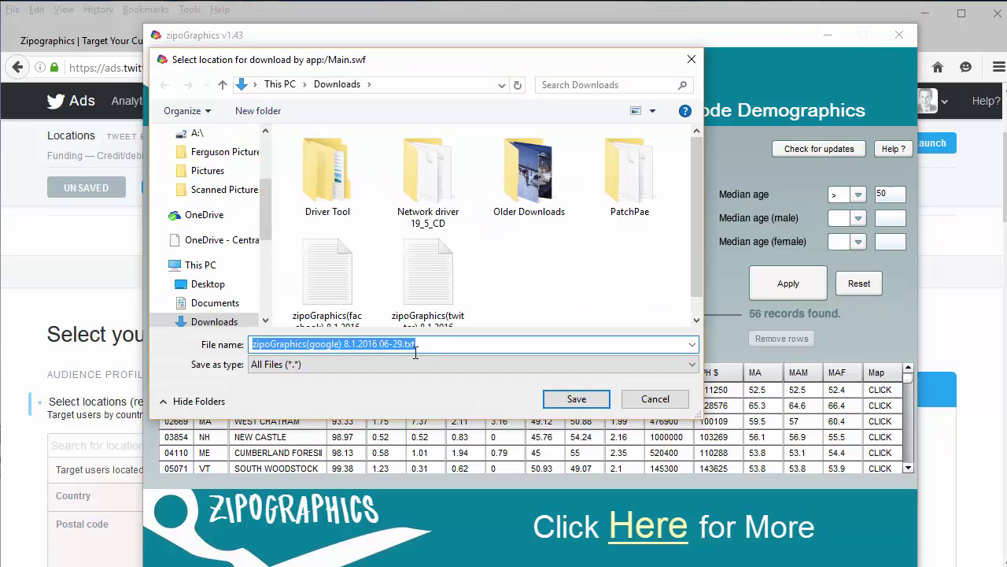
{"action": "left_click", "coordinate": [574, 399]}
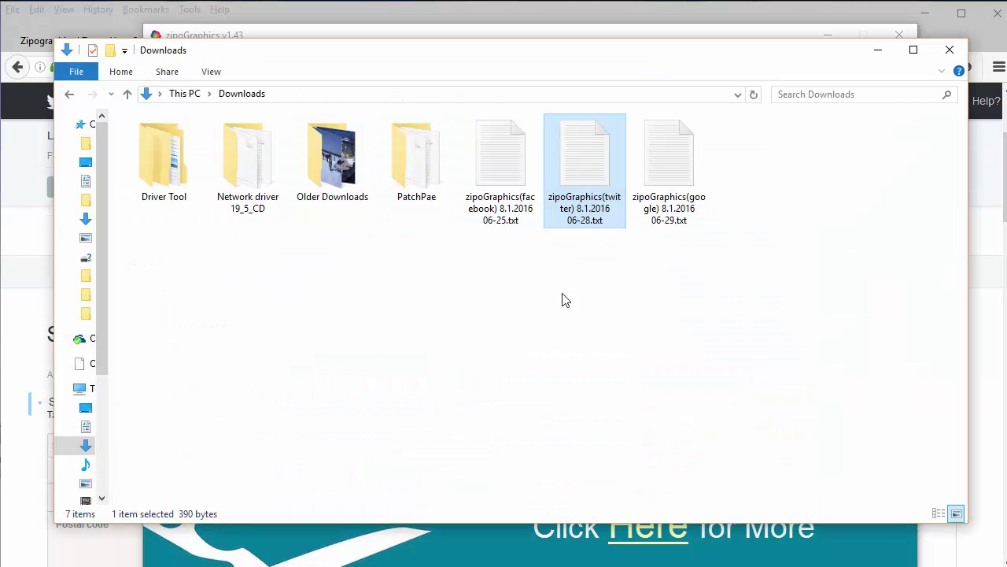
- Open the exported Google text file from Downloads in Notepad and copy its entire list of US zip codes
{"action": "left_click", "coordinate": [686, 222]}
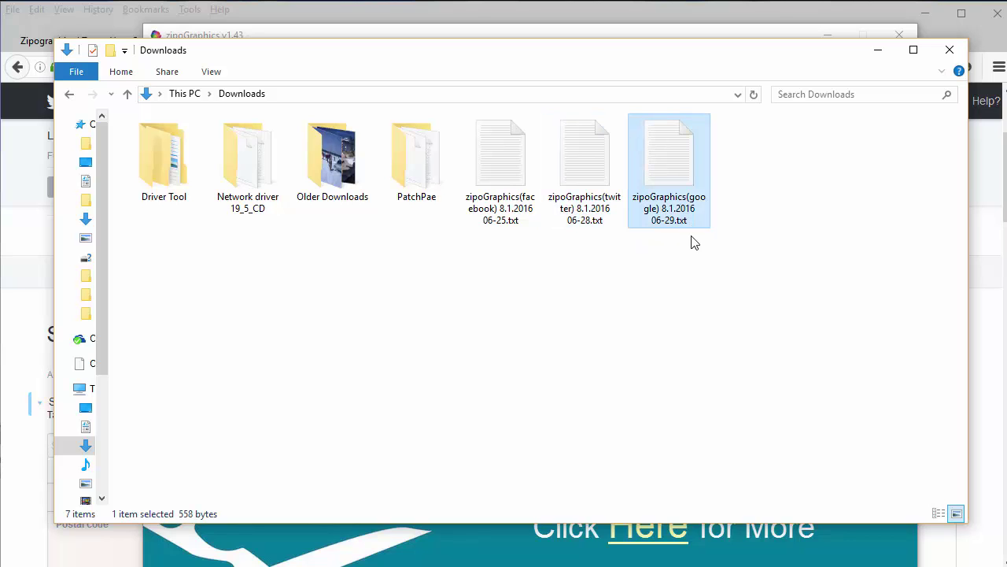
{"action": "double_click", "coordinate": [682, 182]}
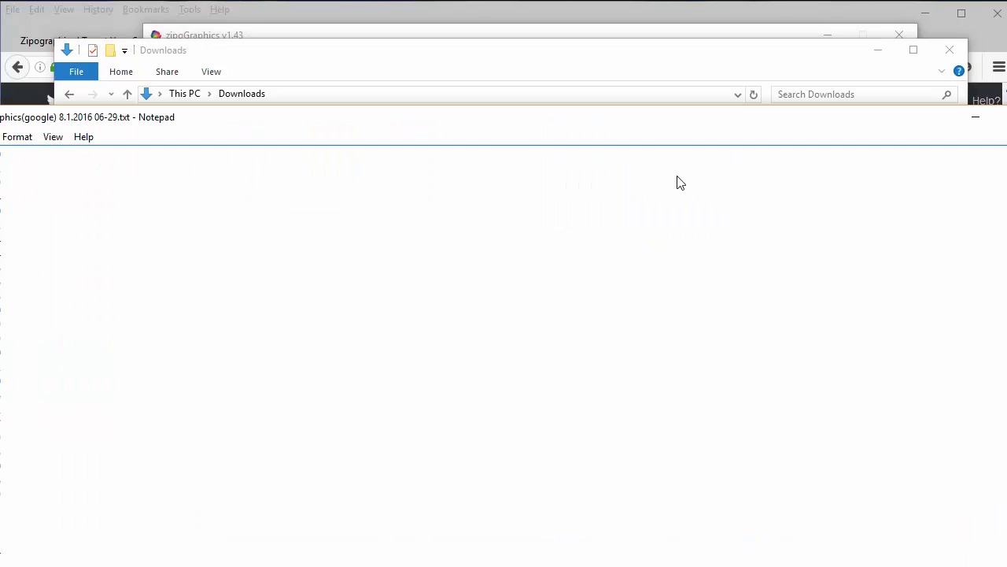
{"action": "left_click_drag", "start_coordinate": [450, 109], "coordinate": [642, 38]}
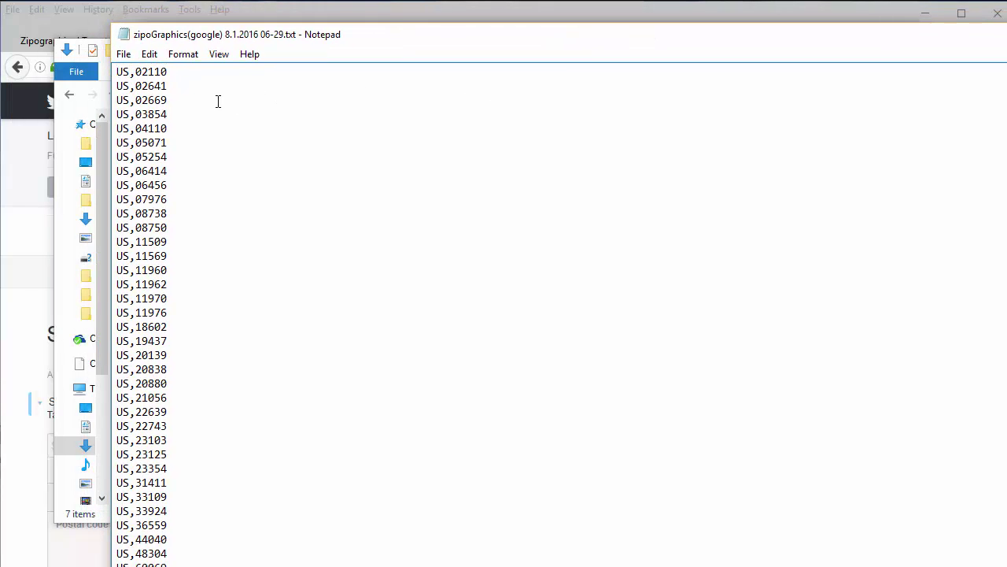
{"action": "right_click", "coordinate": [155, 103]}
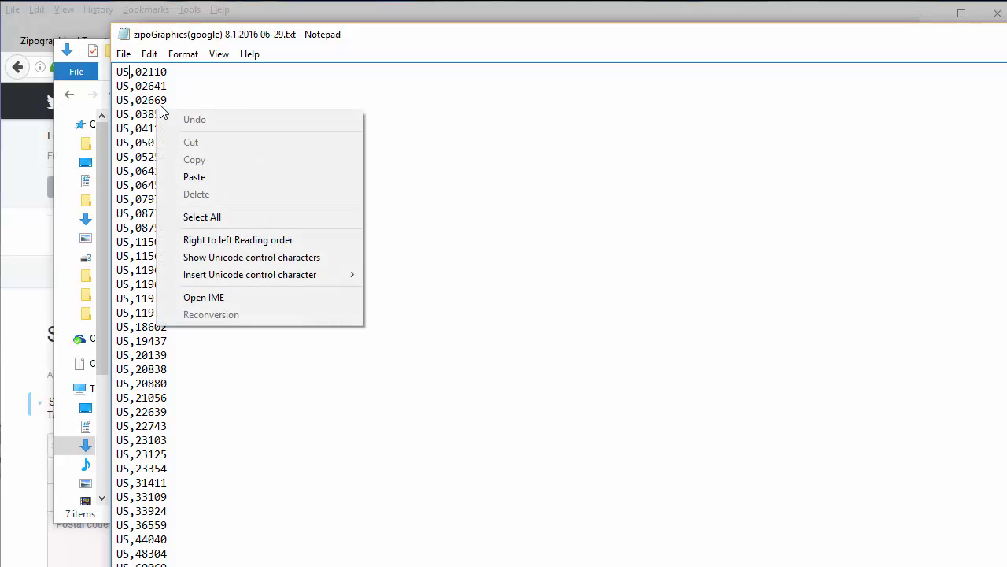
{"action": "key", "text": "a"}
{"action": "right_click", "coordinate": [141, 110]}
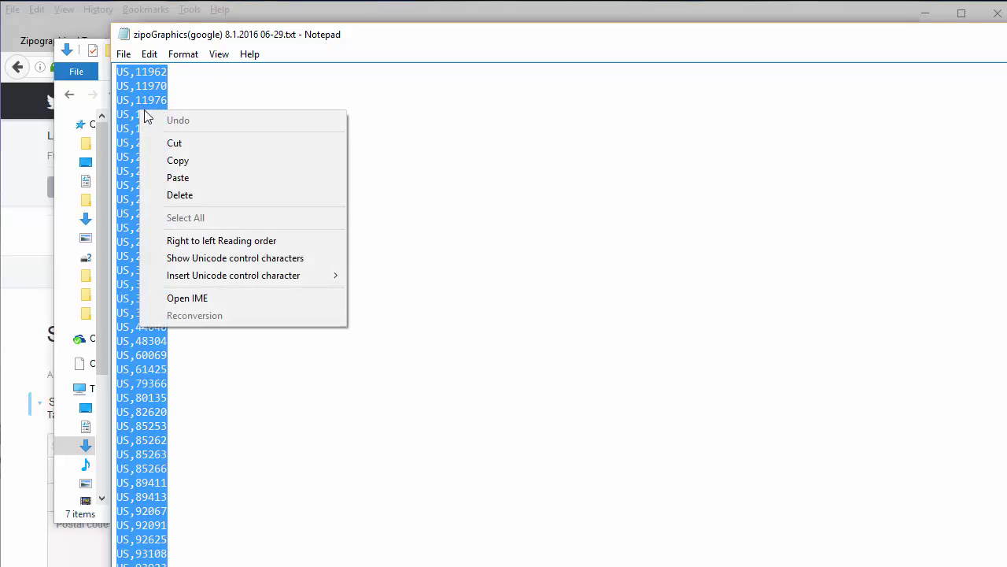
{"action": "left_click", "coordinate": [212, 159]}
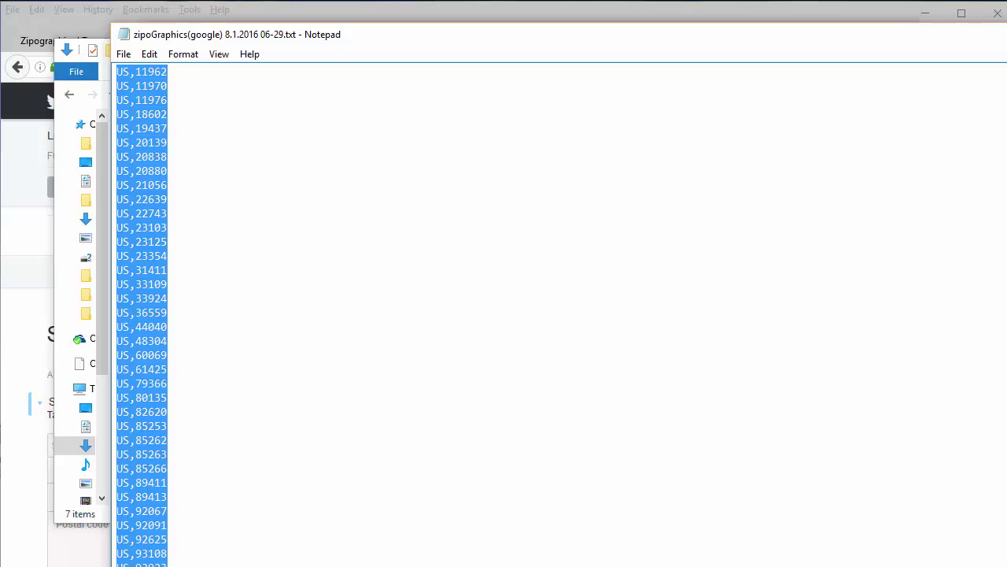
- Switch to Google AdWords, try to add the copied zip codes to Campaign #1's targeted locations, and save the location settings
{"action": "left_click", "coordinate": [343, 14]}
{"action": "left_click", "coordinate": [553, 43]}
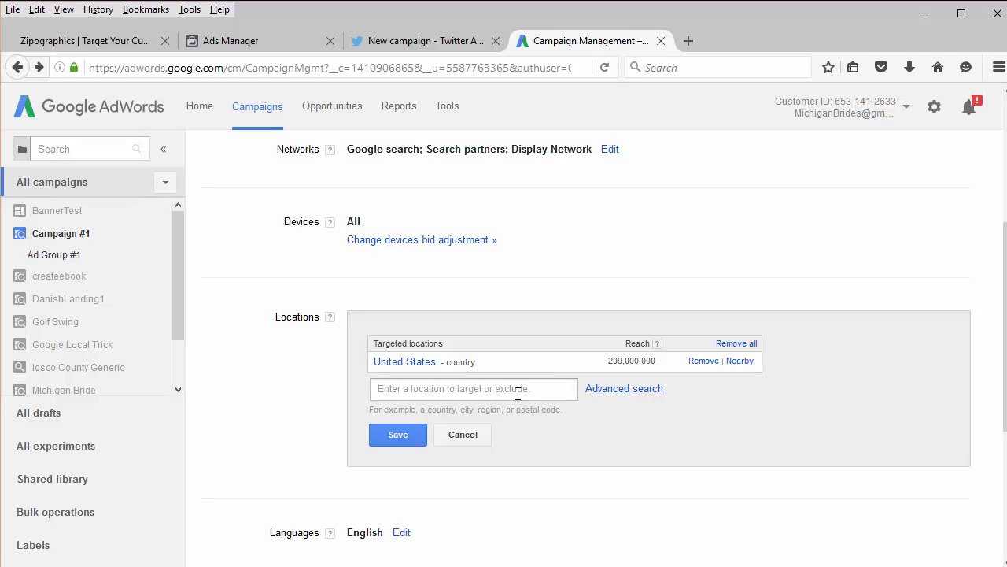
{"action": "left_click", "coordinate": [545, 389]}
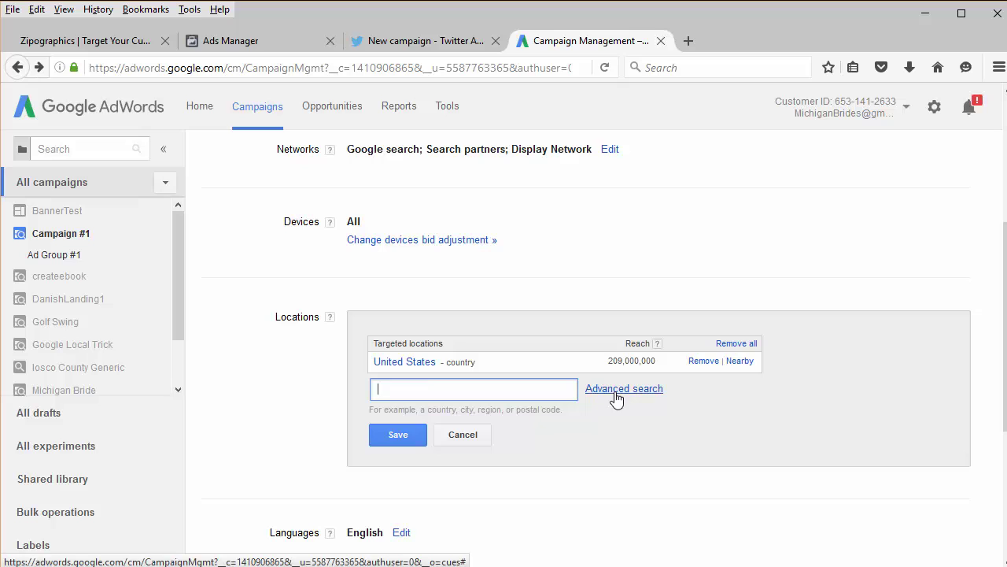
{"action": "right_click", "coordinate": [494, 390]}
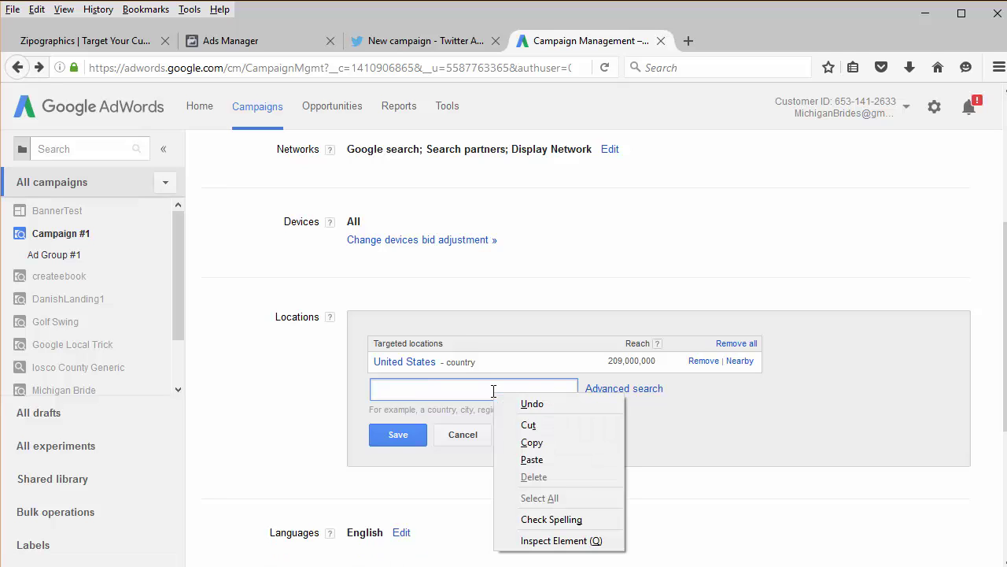
{"action": "left_click", "coordinate": [572, 462]}
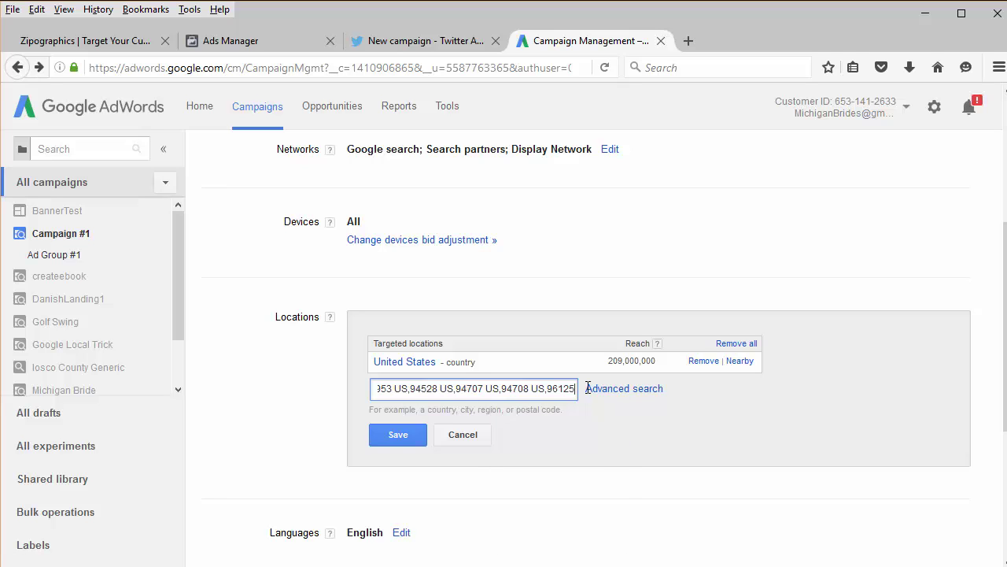
{"action": "left_click", "coordinate": [398, 437]}
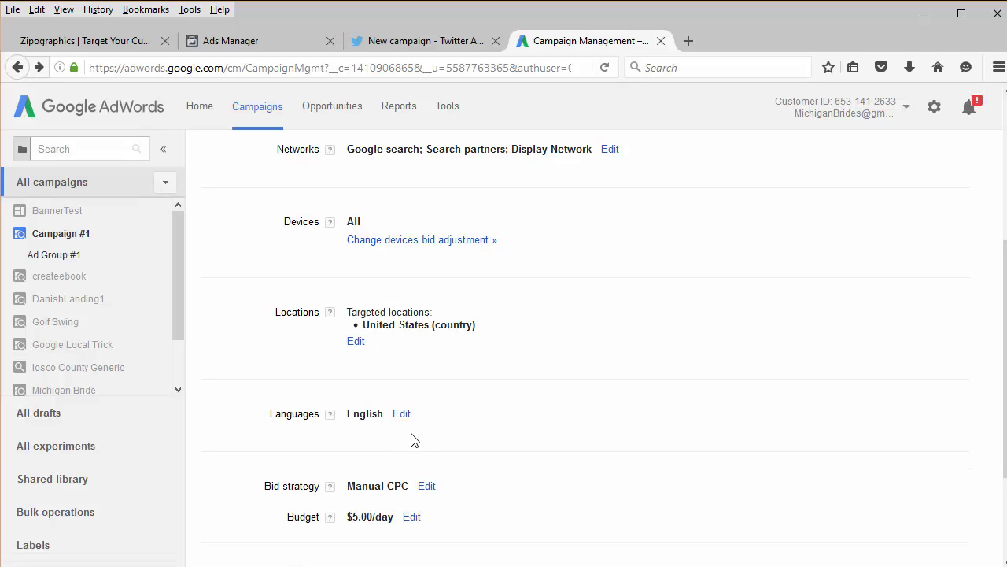
- Switch back to zipoGraphics and select the New Castle, NH row in the filtered results
{"action": "key", "text": "alt+Tab"}
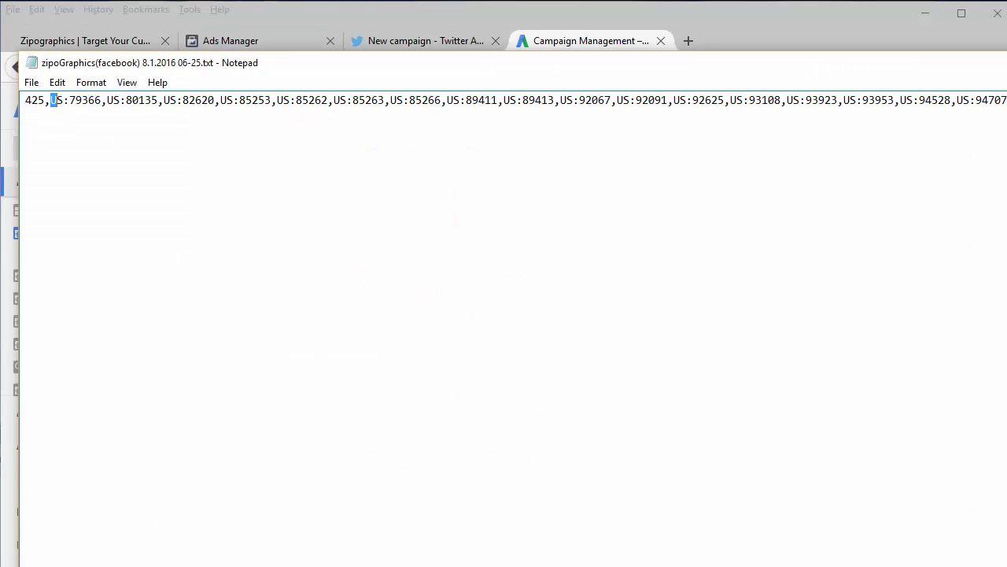
{"action": "key", "text": "alt+Tab"}
{"action": "left_click", "coordinate": [441, 437]}
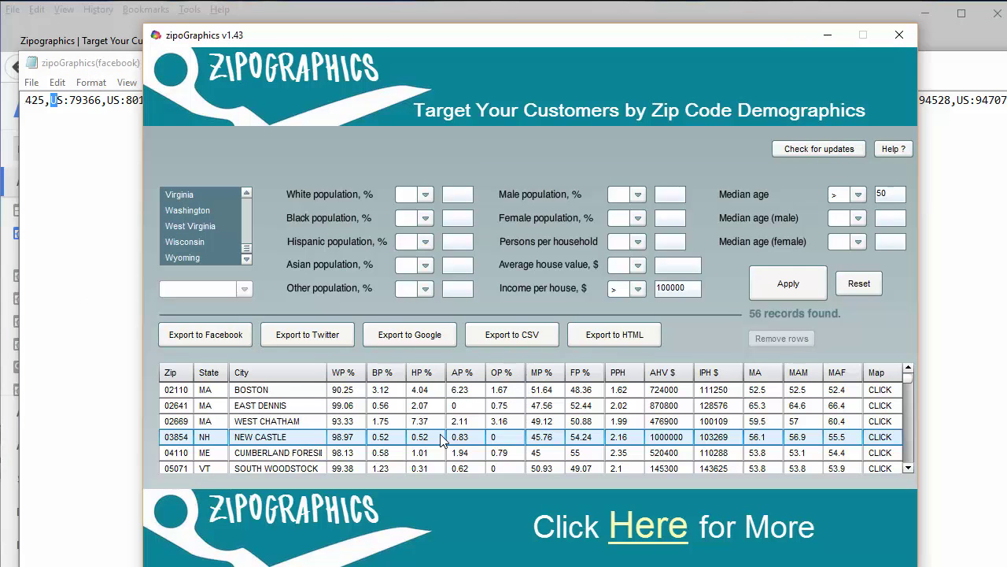